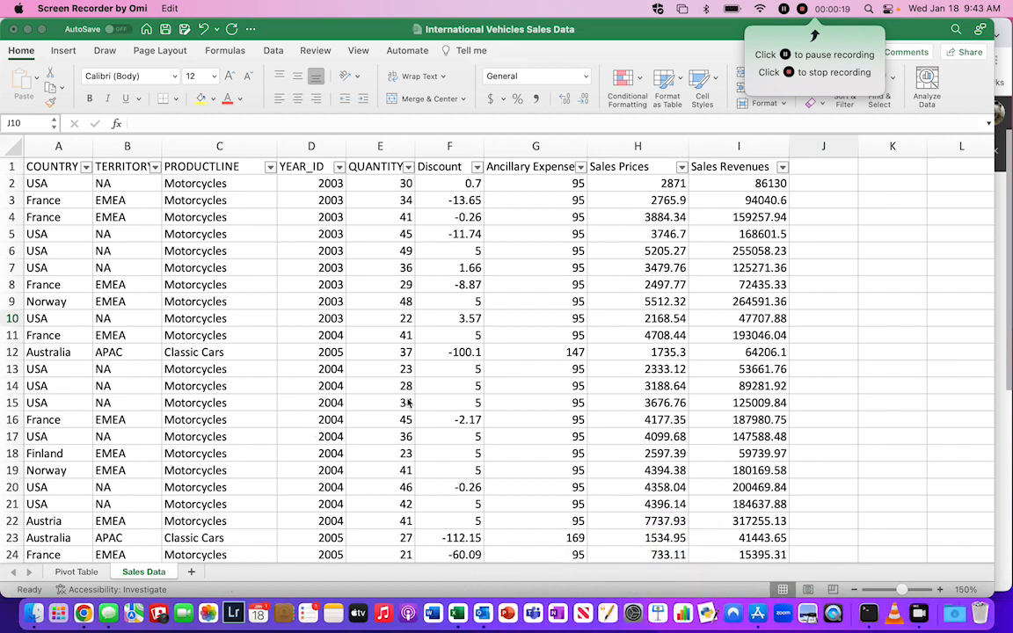
Examine the Sales Data sheet's records and its country, territory and product line columns.
scroll(407, 401, down, 1)
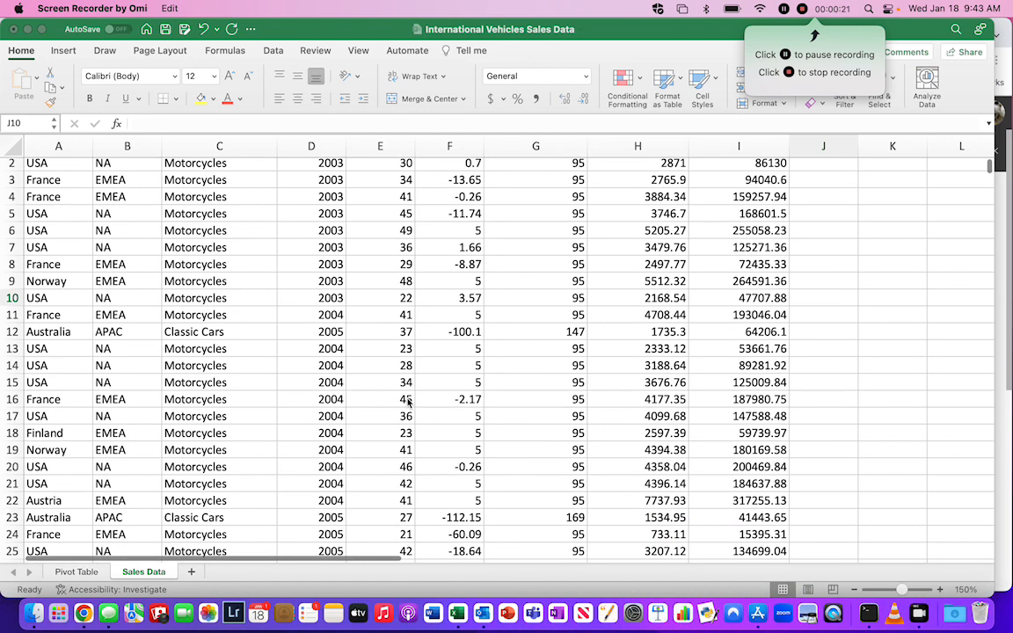
scroll(407, 402, up, 1)
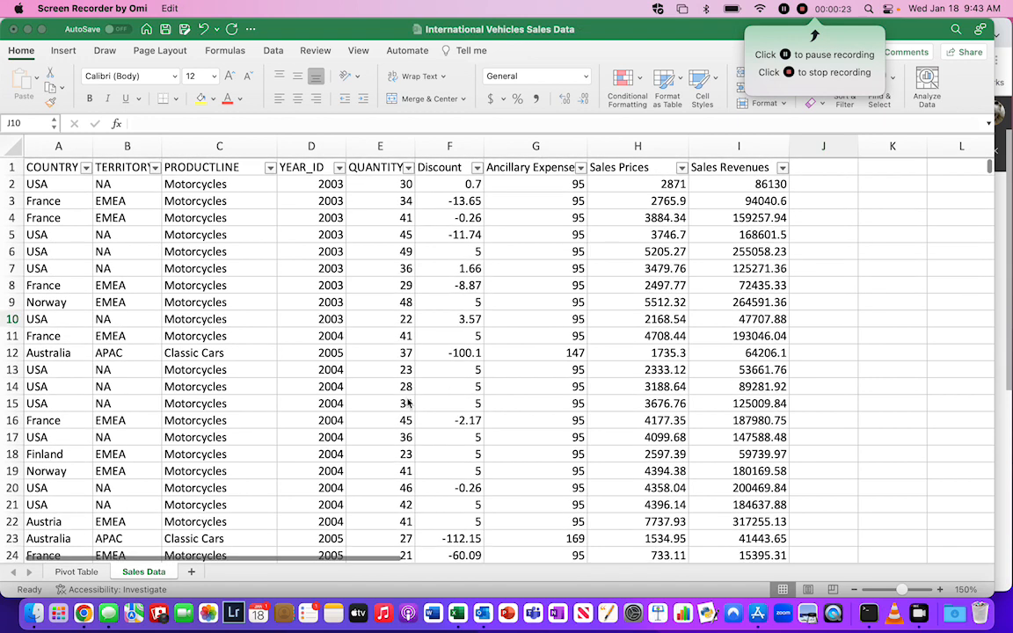
click(46, 158)
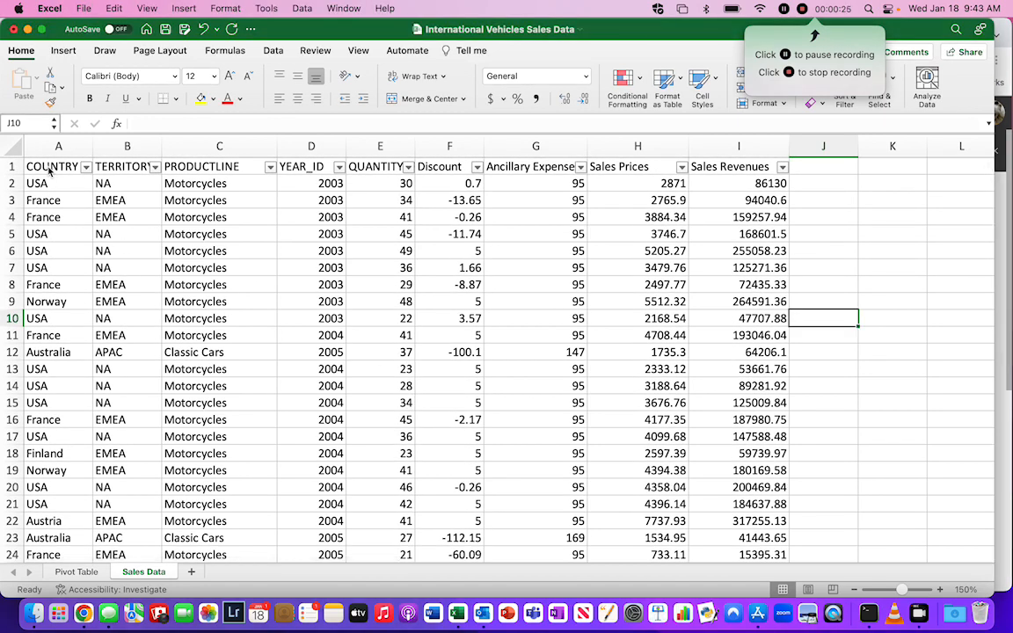
click(48, 166)
click(118, 169)
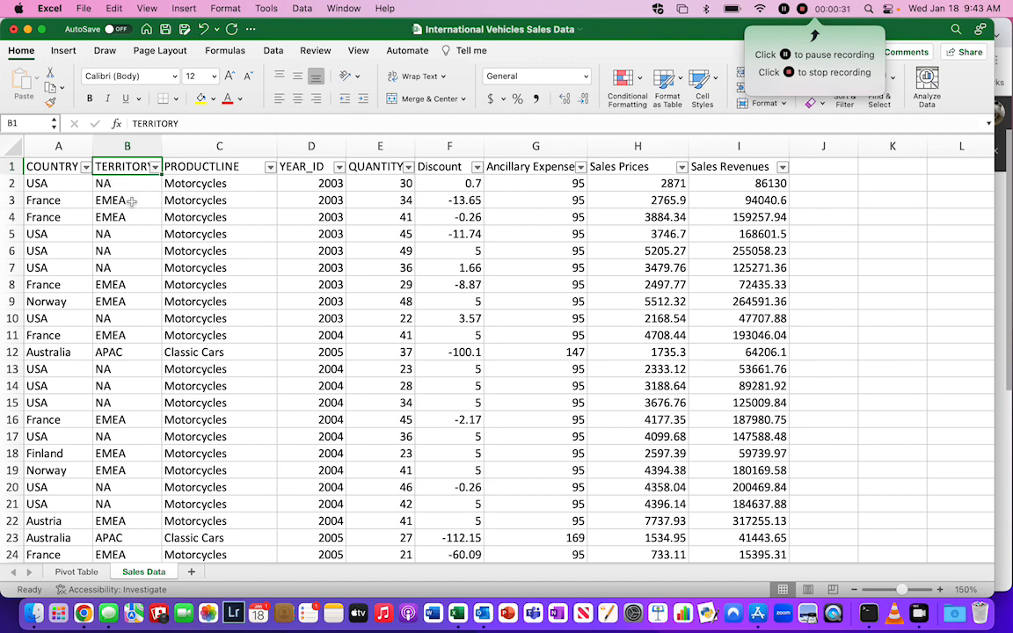
click(127, 351)
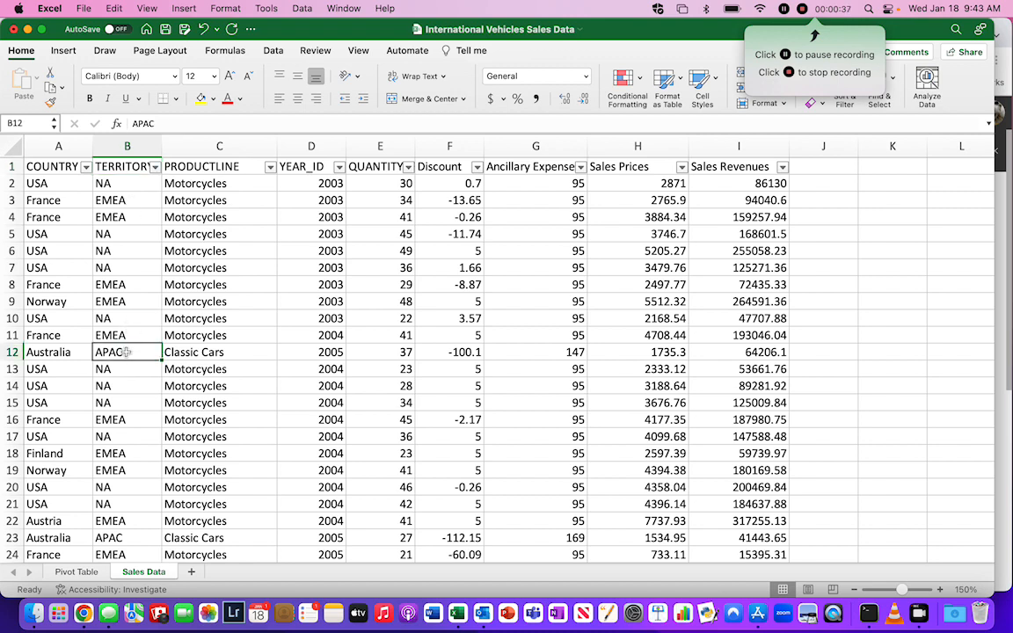
click(234, 171)
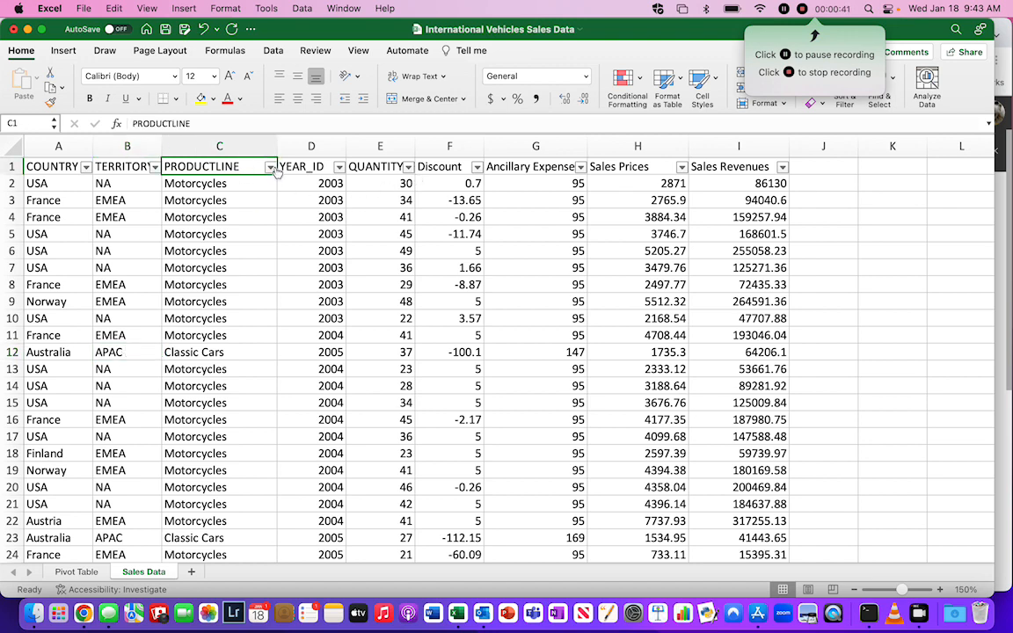
Review the available filter values of the PRODUCTLINE and YEAR_ID columns without applying a filter.
click(270, 167)
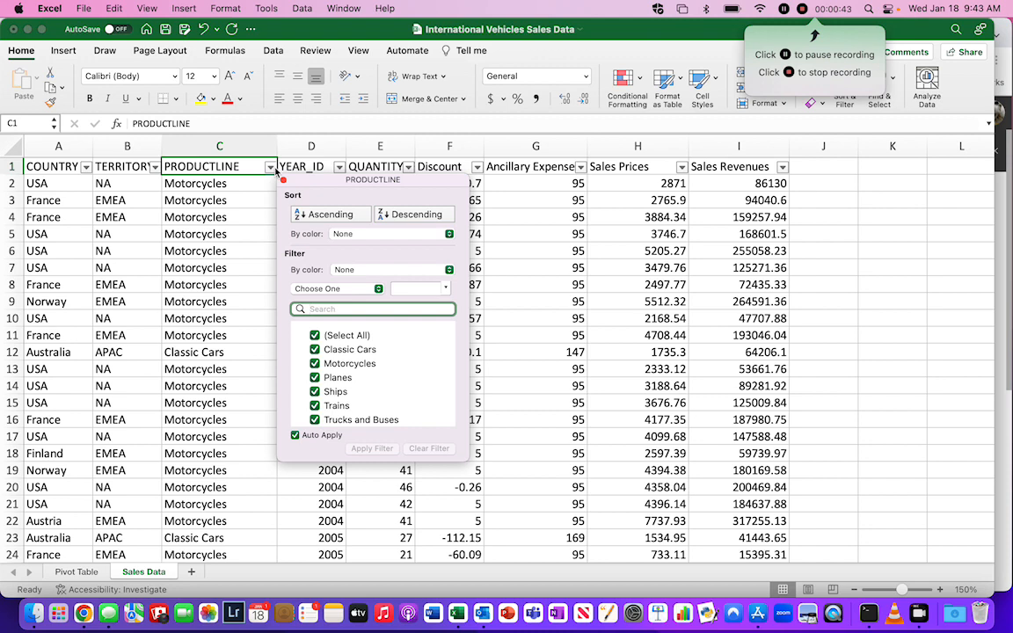
scroll(413, 409, down, 2)
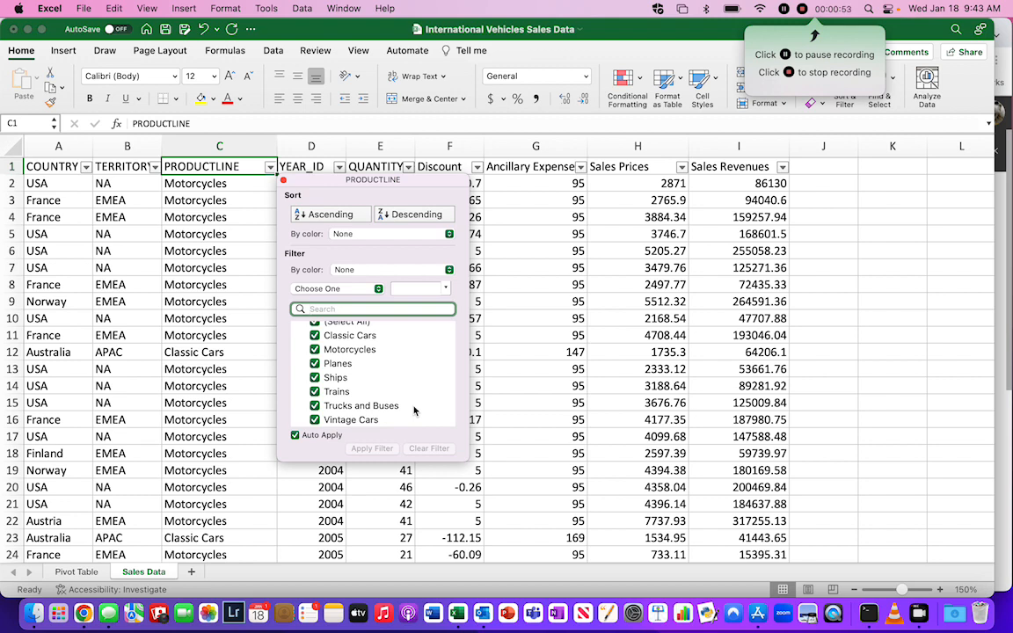
click(257, 167)
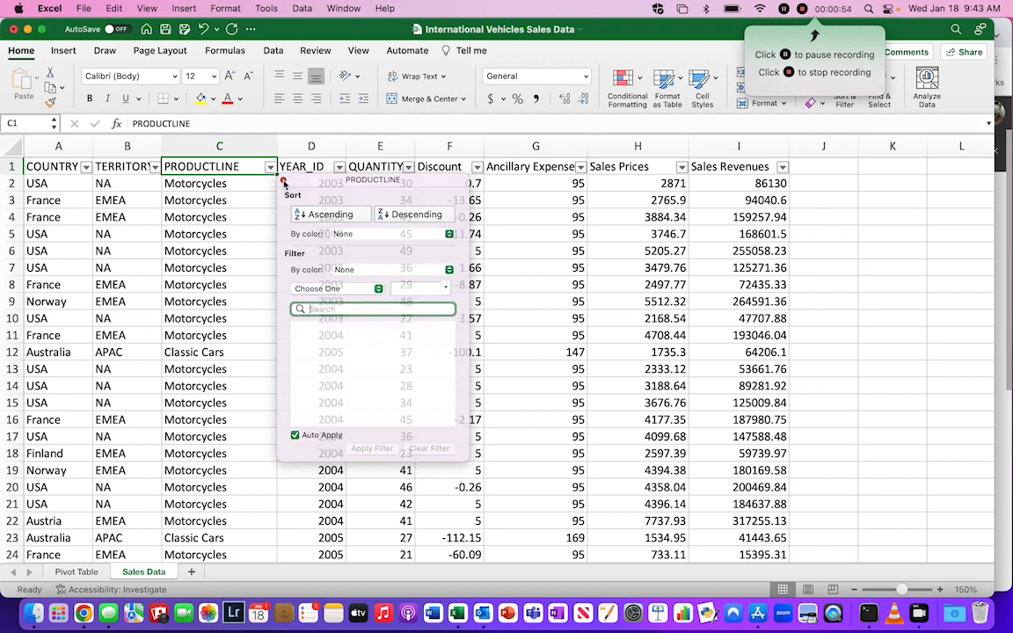
click(339, 167)
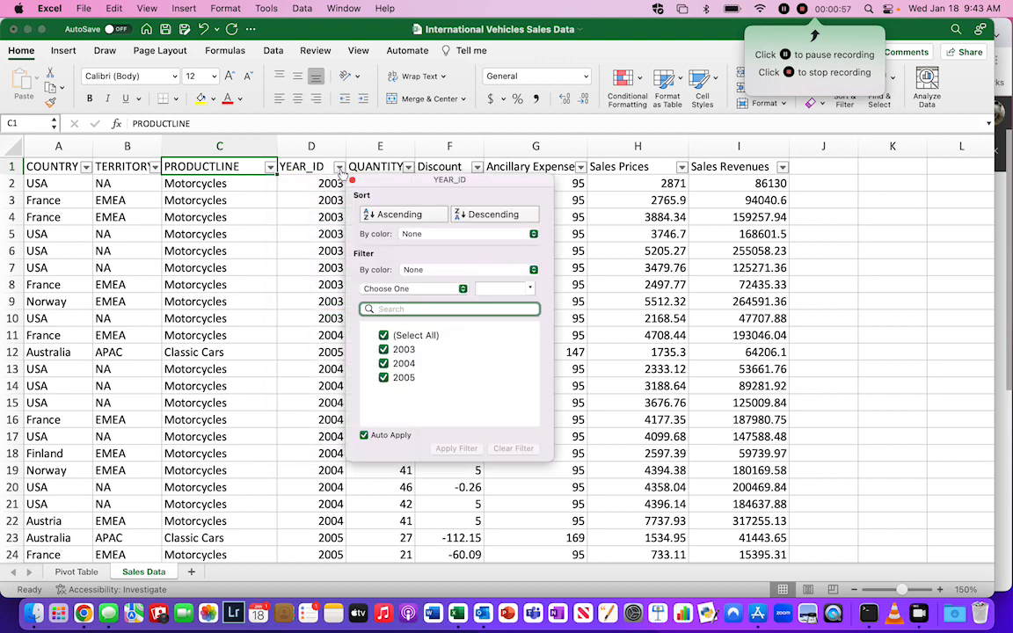
click(339, 168)
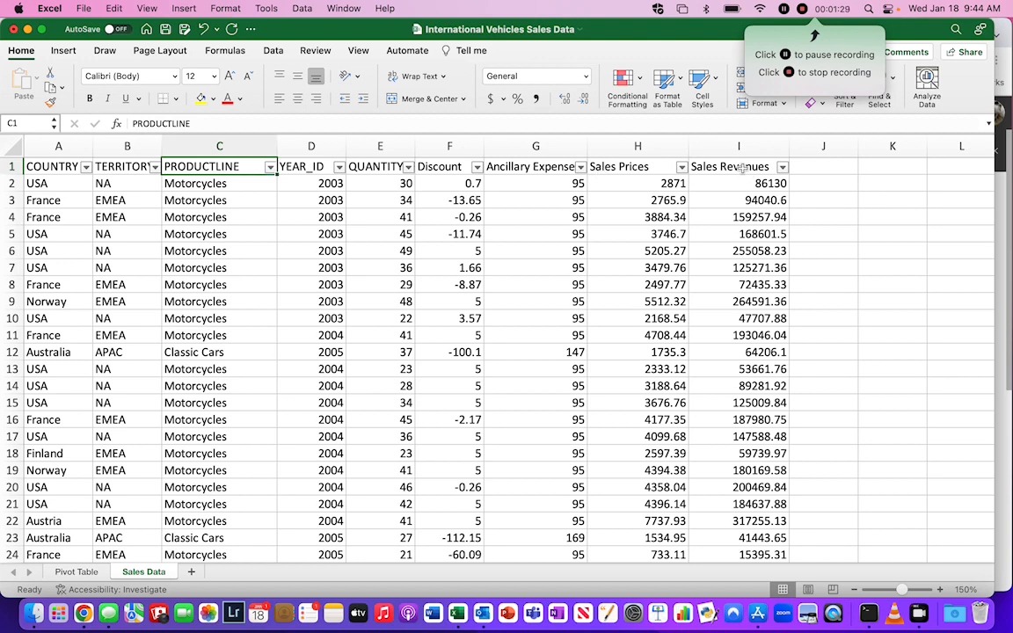
click(839, 182)
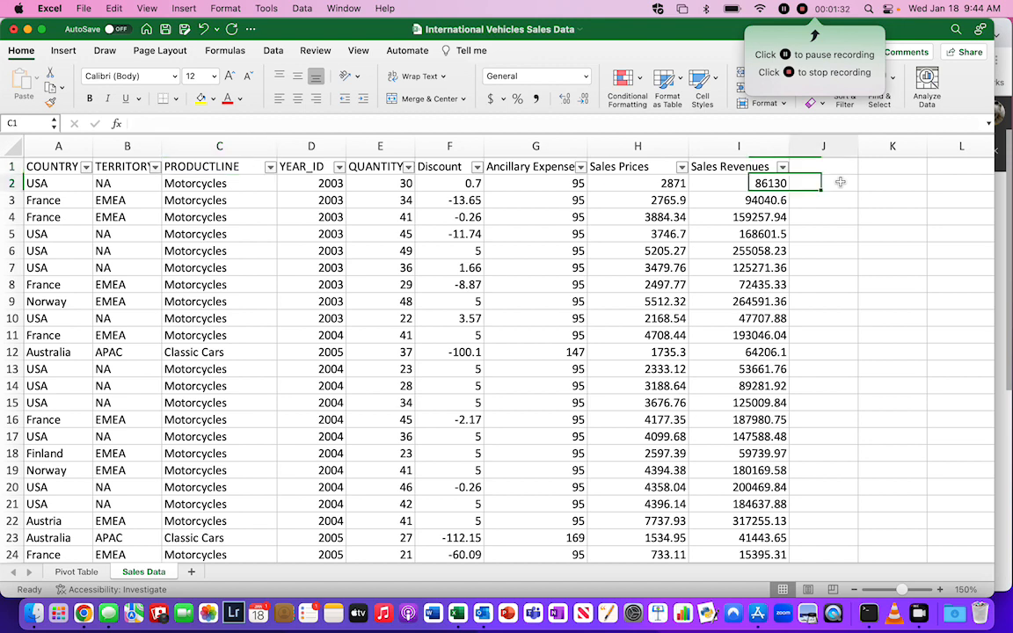
Switch to Power BI in Chrome and open the vehicle sales dashboard report from the recent items.
click(1000, 249)
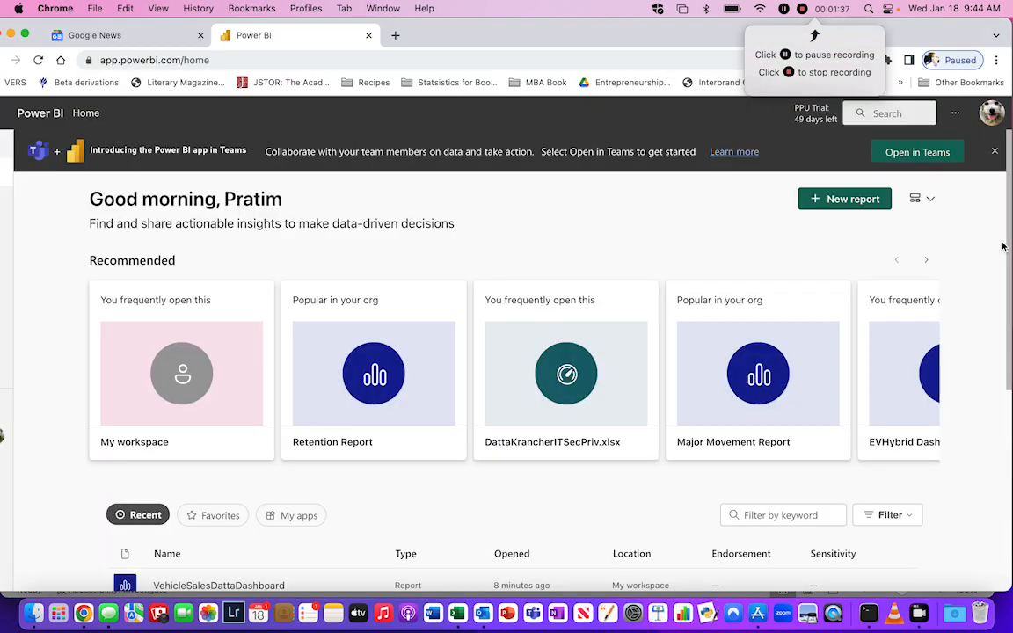
scroll(517, 430, down, 5)
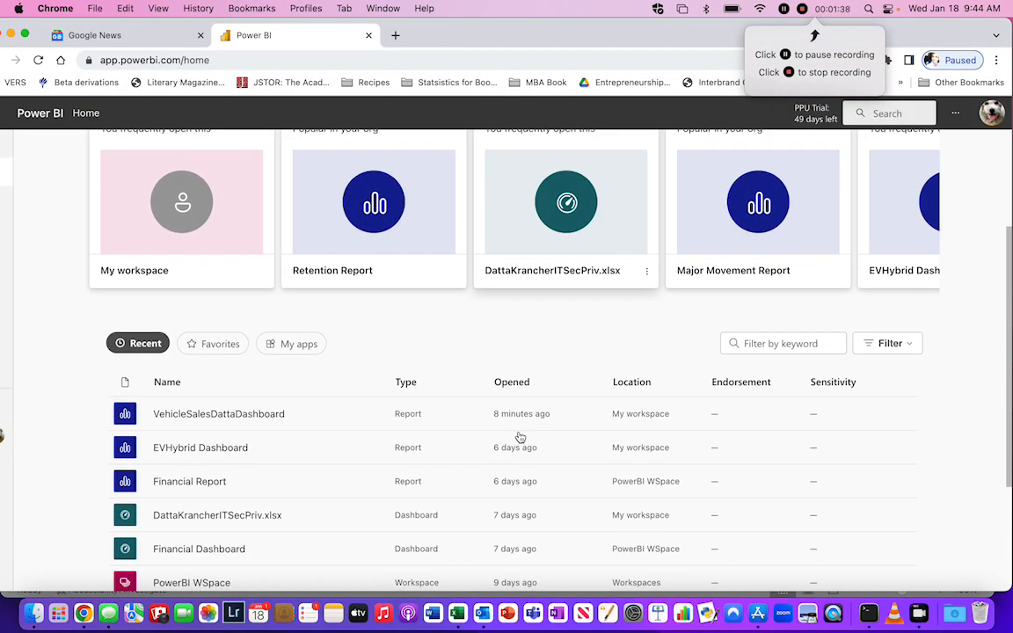
click(221, 419)
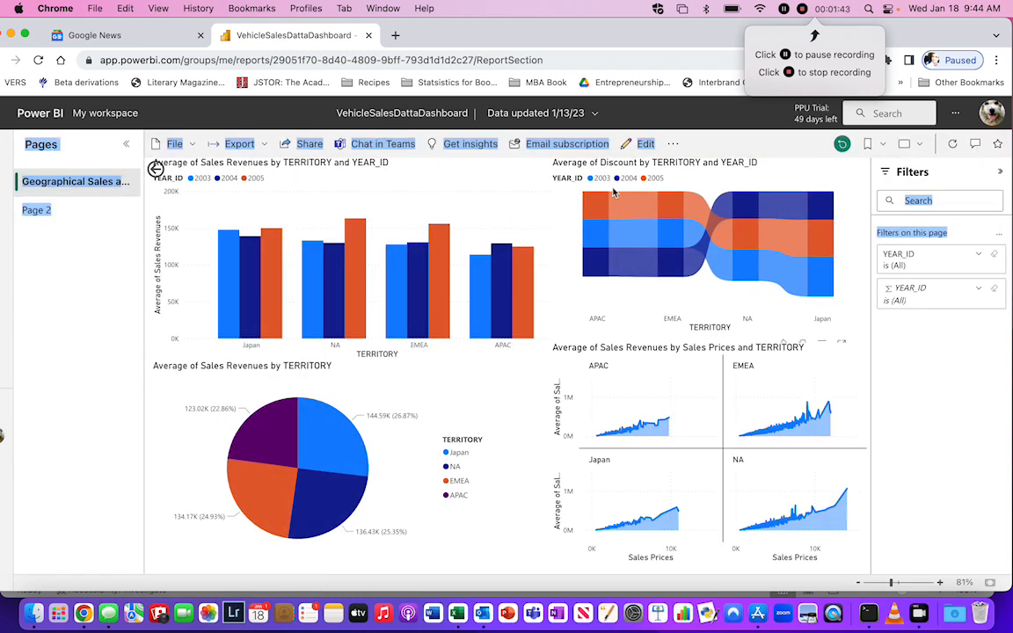
Examine the report's charts of average sales revenues and discounts by territory, year and sales price.
click(858, 330)
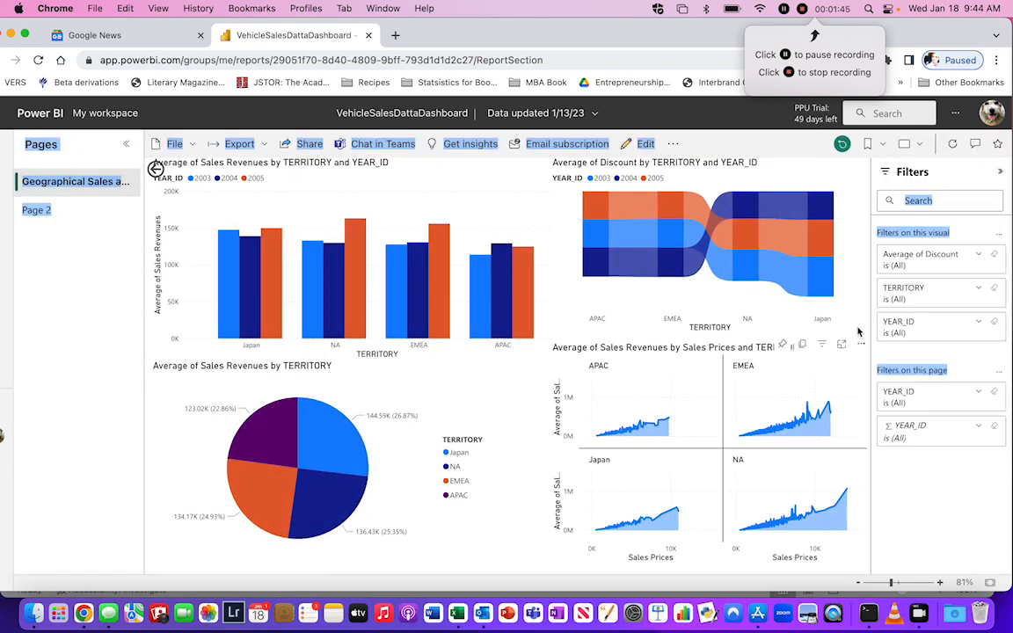
click(91, 287)
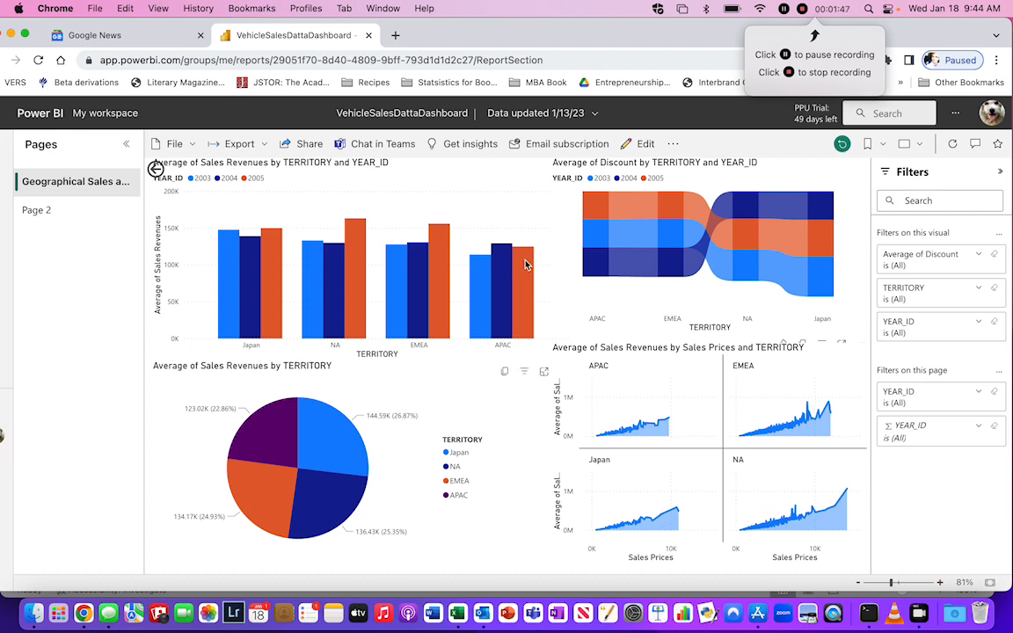
mouse_move(528, 263)
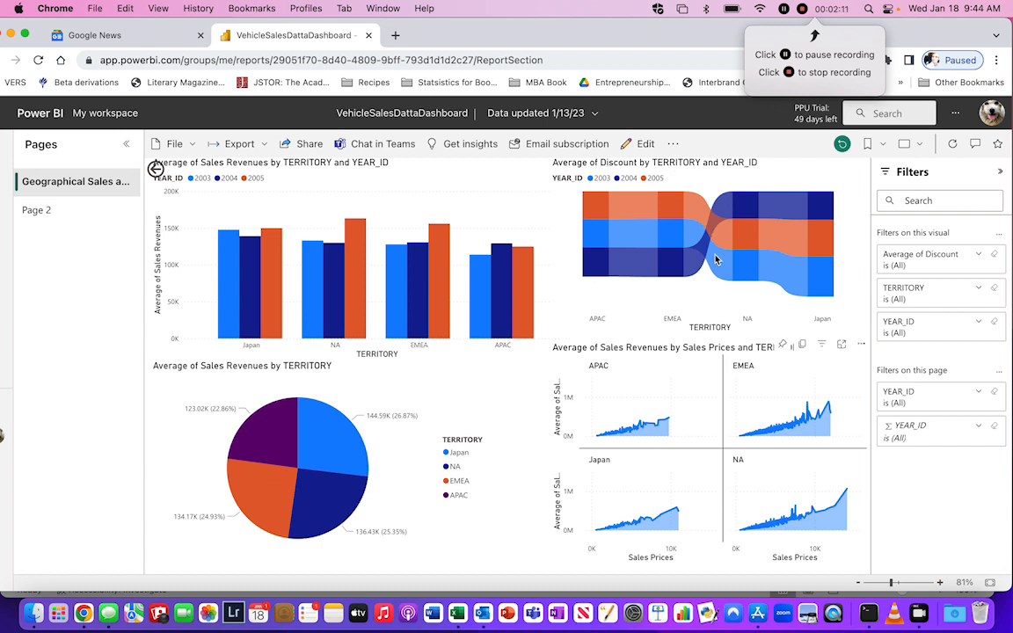
mouse_move(728, 260)
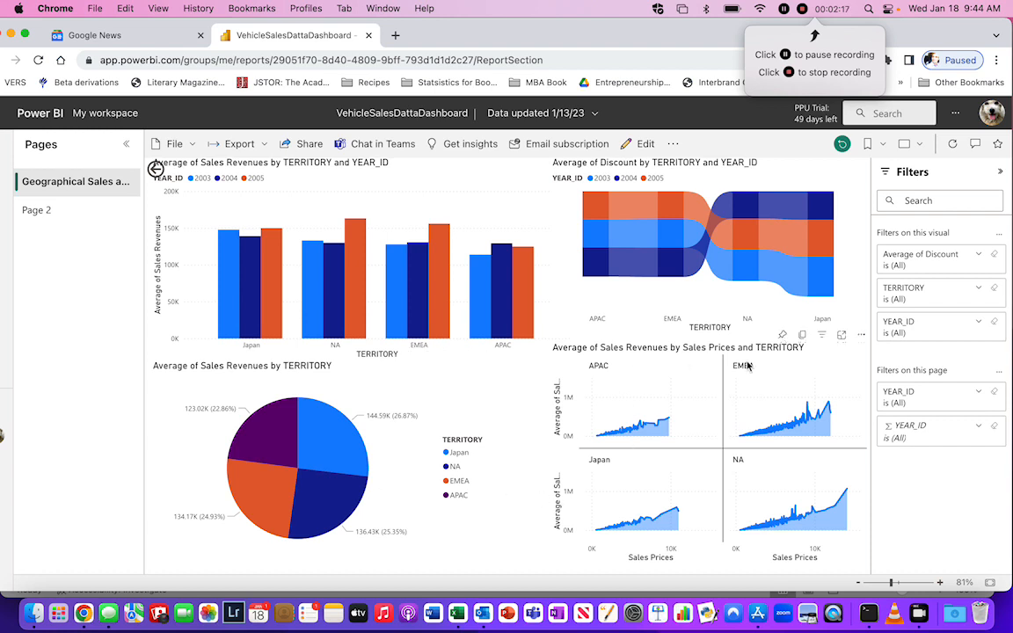
mouse_move(776, 533)
Load the Power BI site at app.powerbi.com in a new browser tab.
key(super+t)
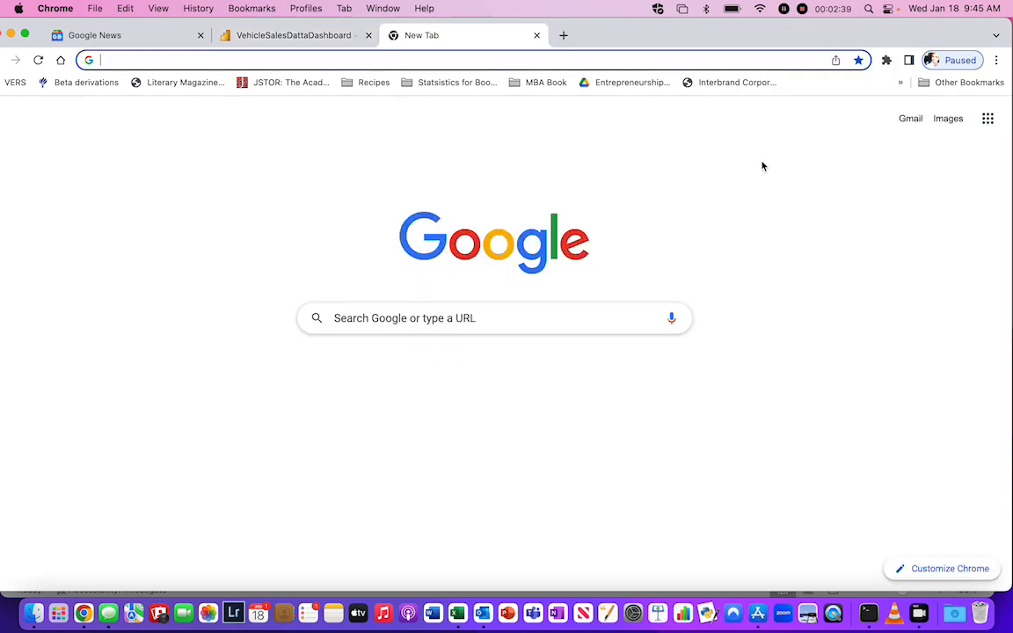
click(310, 59)
text(app)
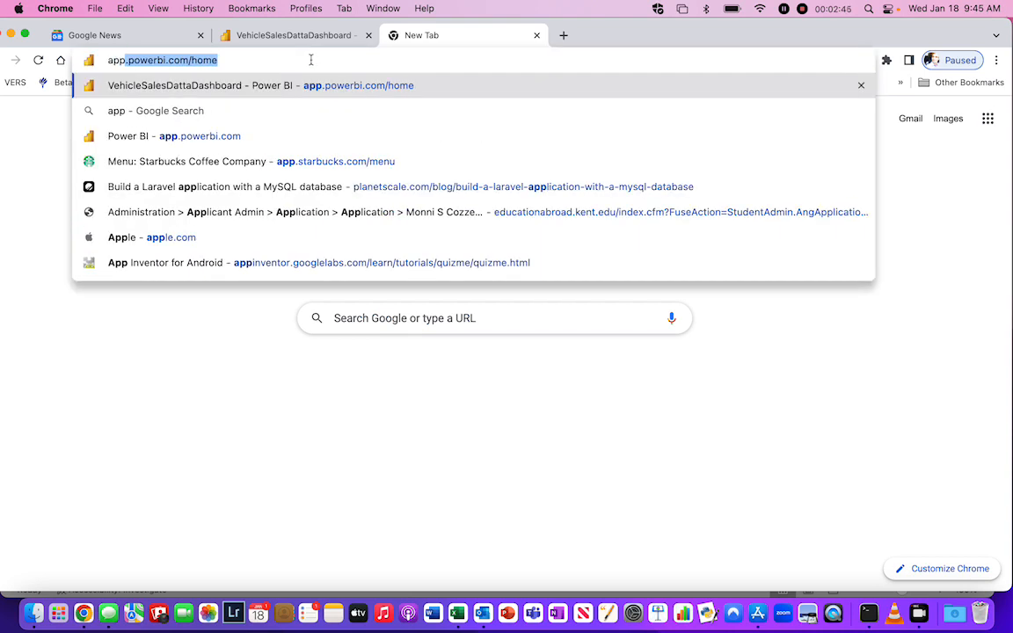
key(Right)
key(BackSpace)
key(BackSpace)
key(BackSpace)
key(BackSpace)
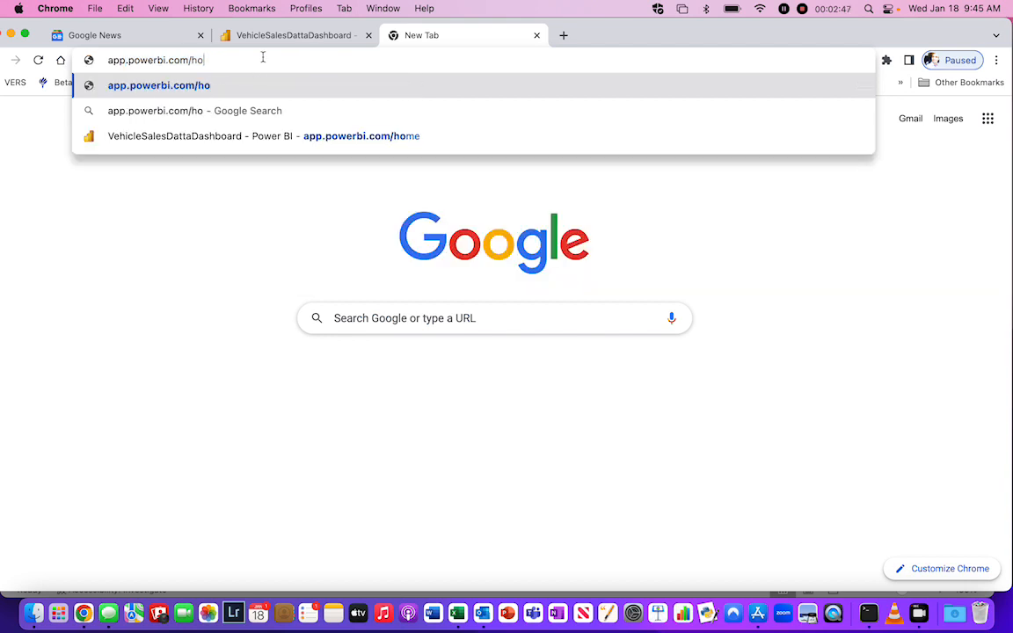
key(BackSpace)
key(Return)
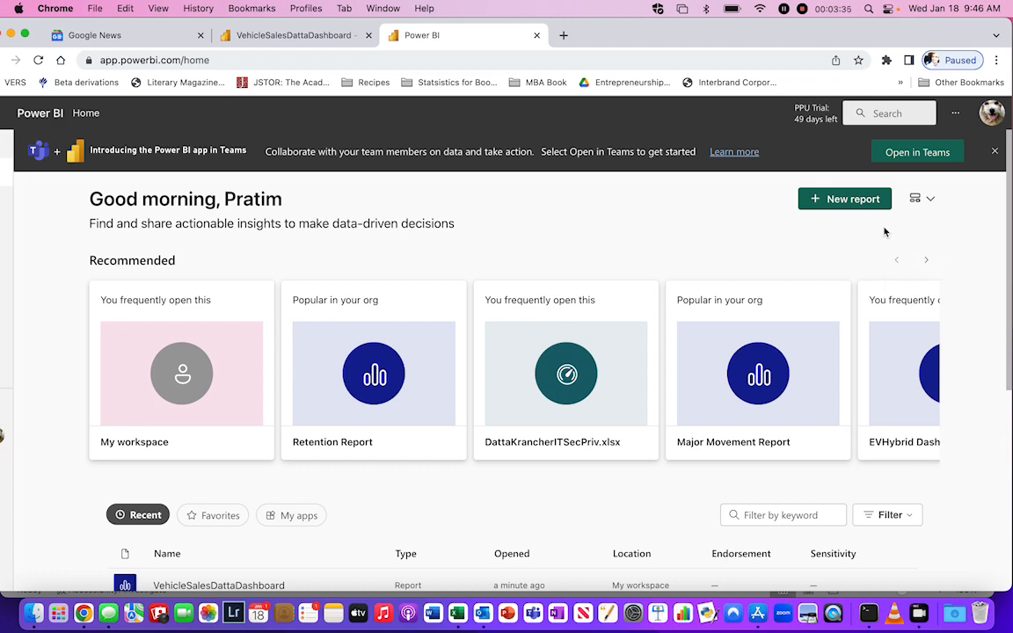
Start a new report using the option to paste or manually enter data.
click(849, 201)
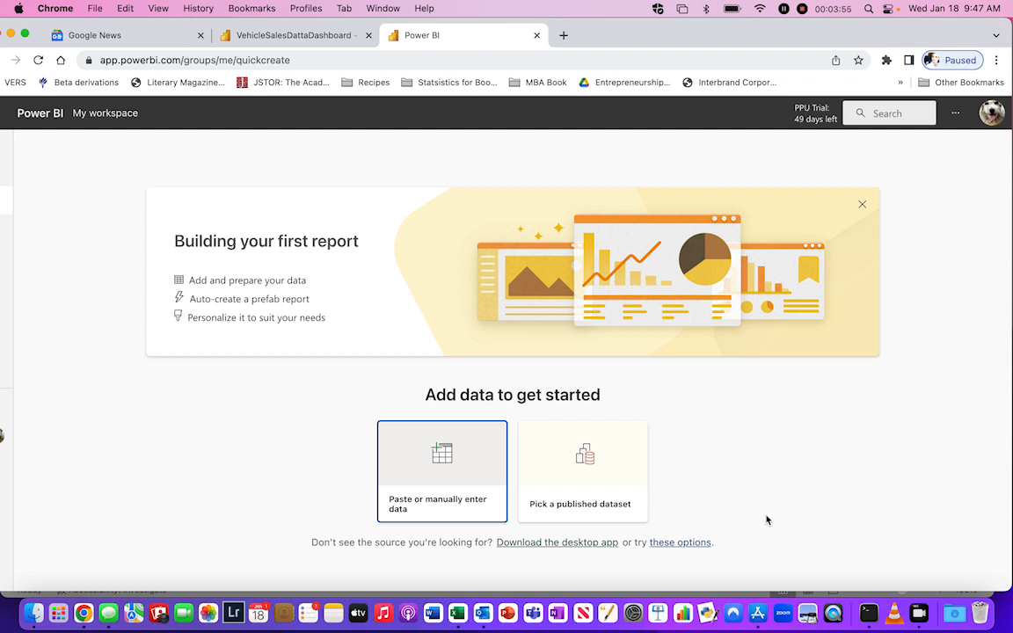
click(447, 478)
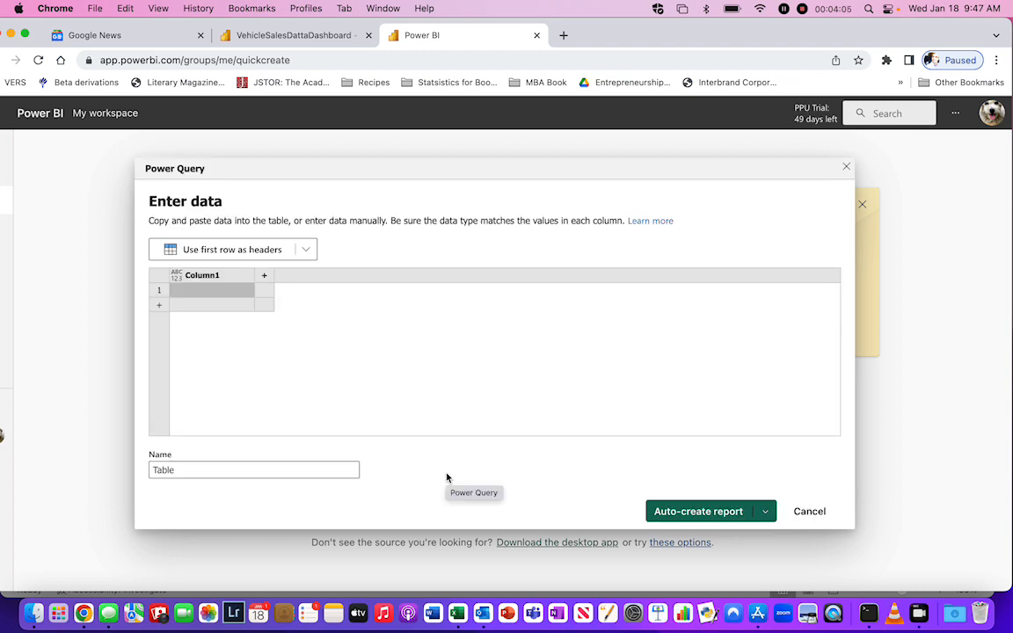
Switch to Excel and copy the whole sales table, from the COUNTRY to the Sales Revenues column, including headers.
click(458, 585)
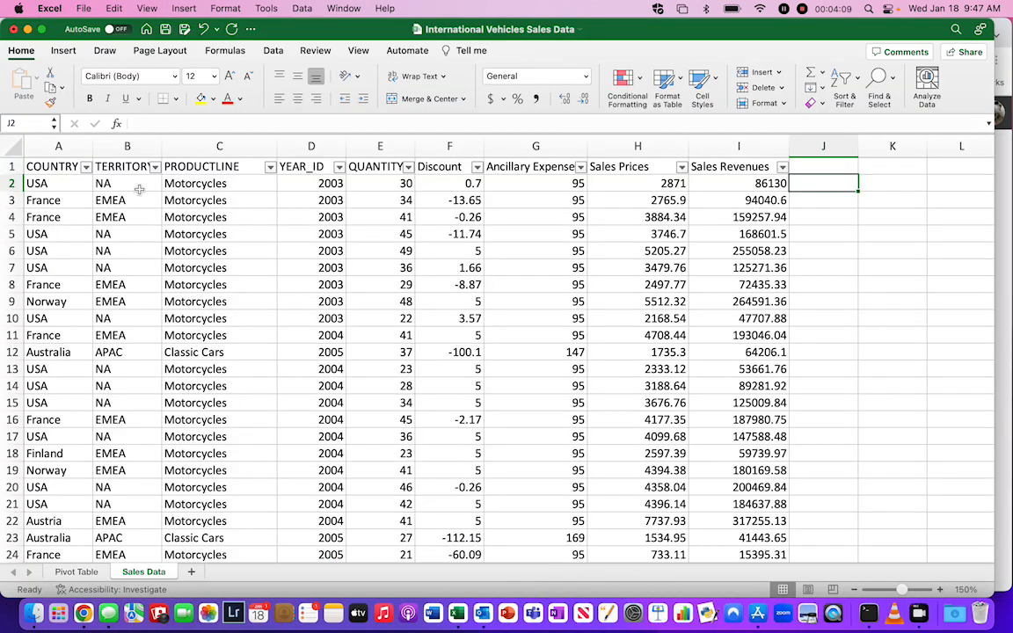
drag(54, 167, 713, 305)
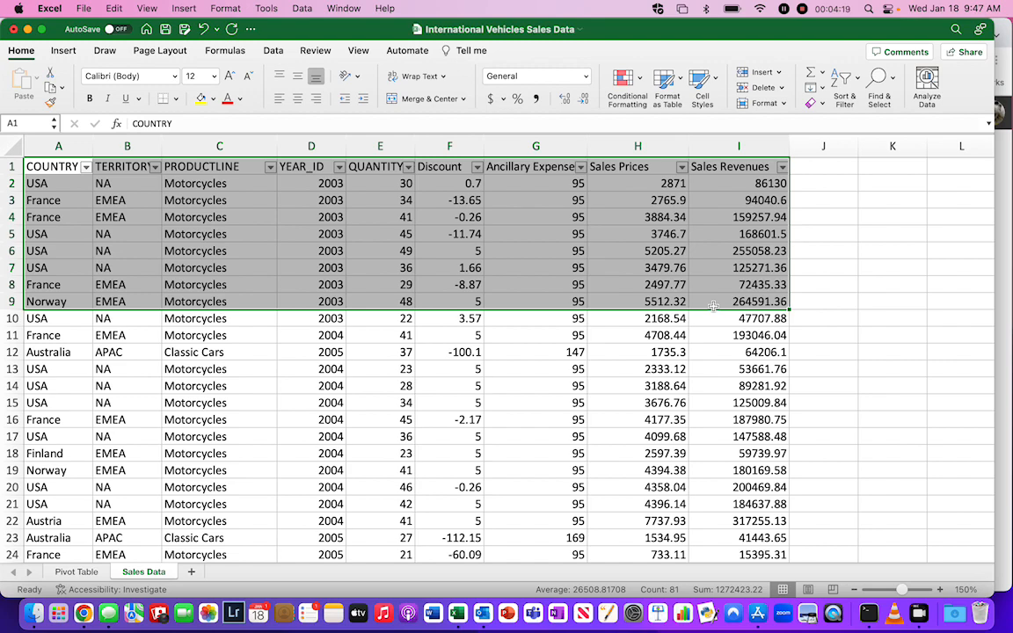
key(super+shift+Down)
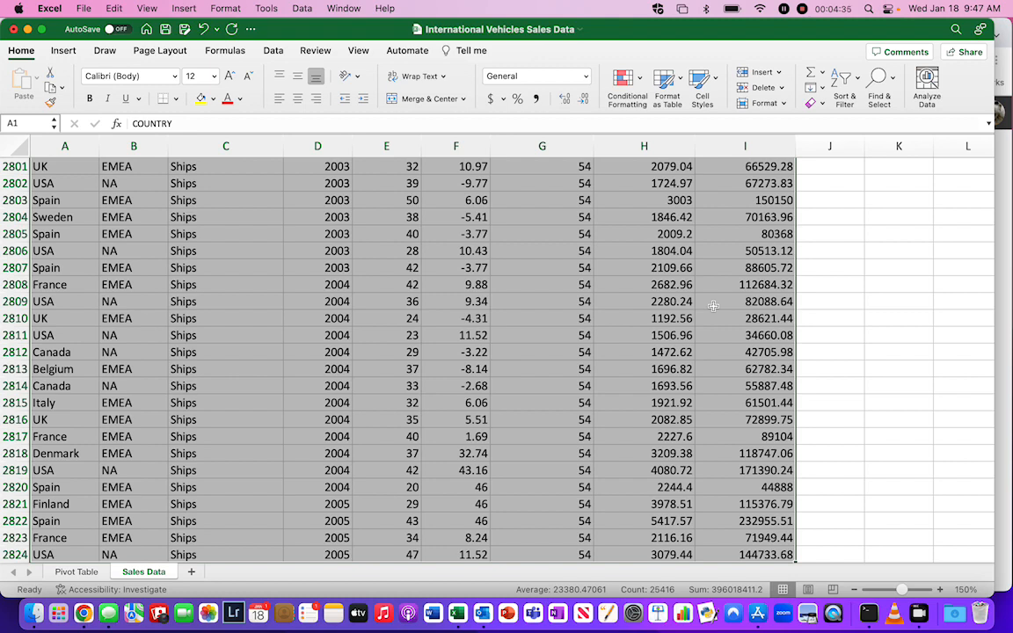
key(super+c)
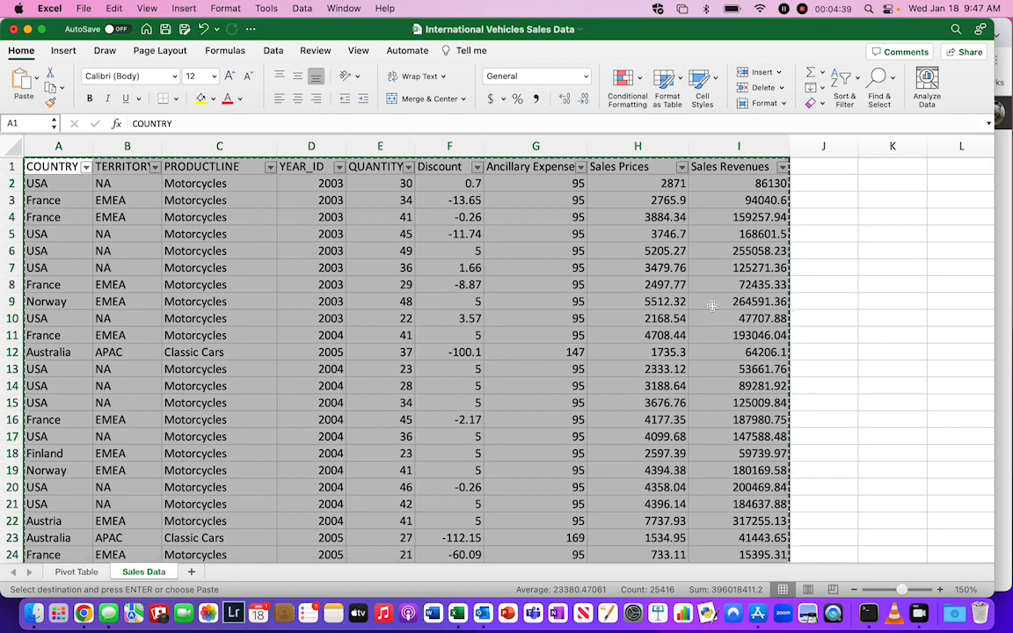
Return to Power BI in Chrome and paste the copied sales data into the Power Query table starting at Column1.
click(78, 580)
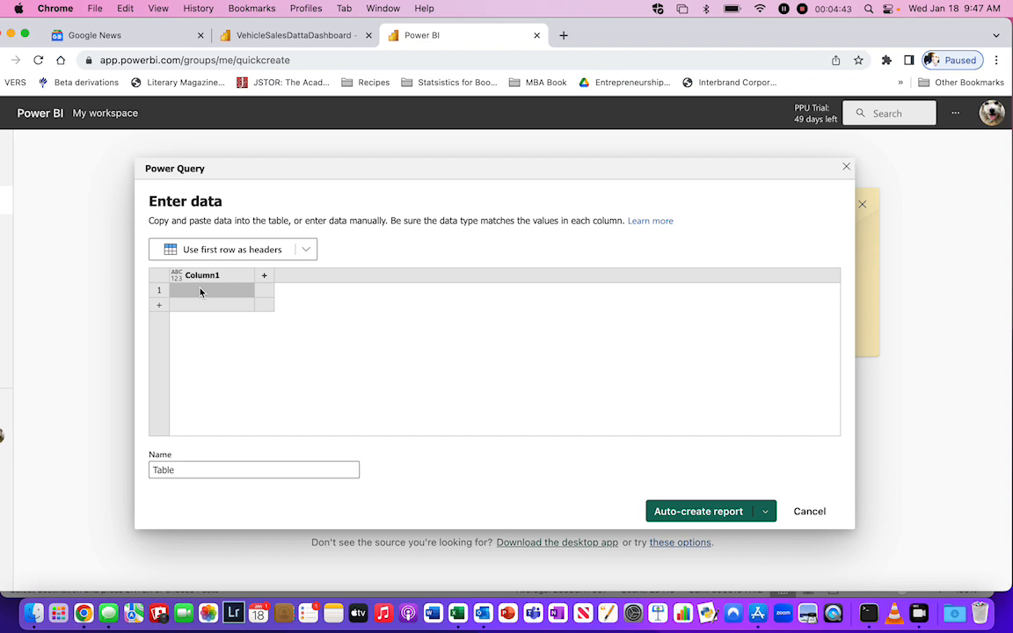
click(208, 278)
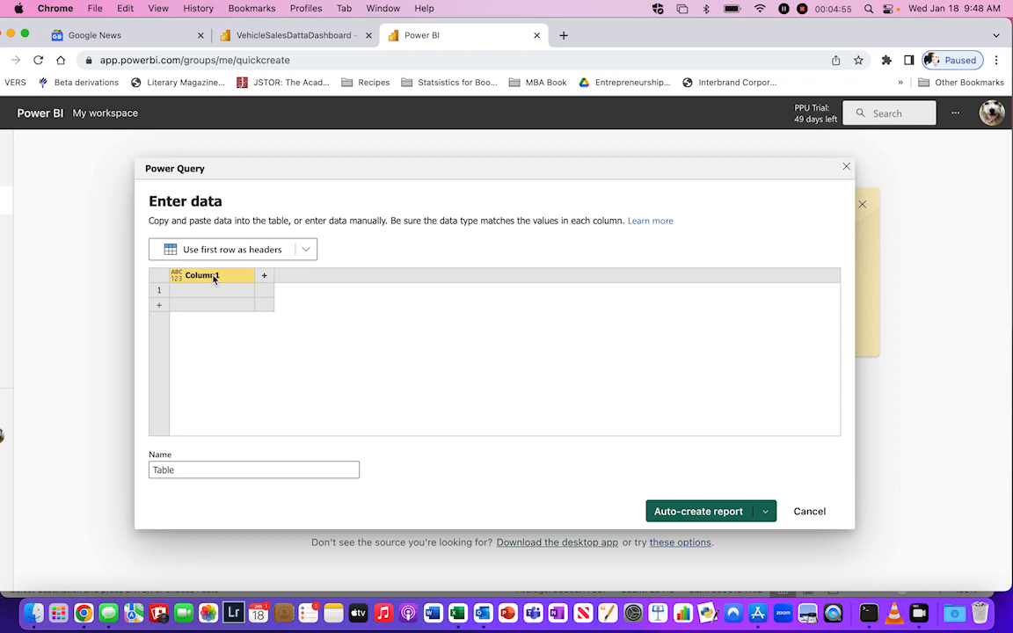
key(super+v)
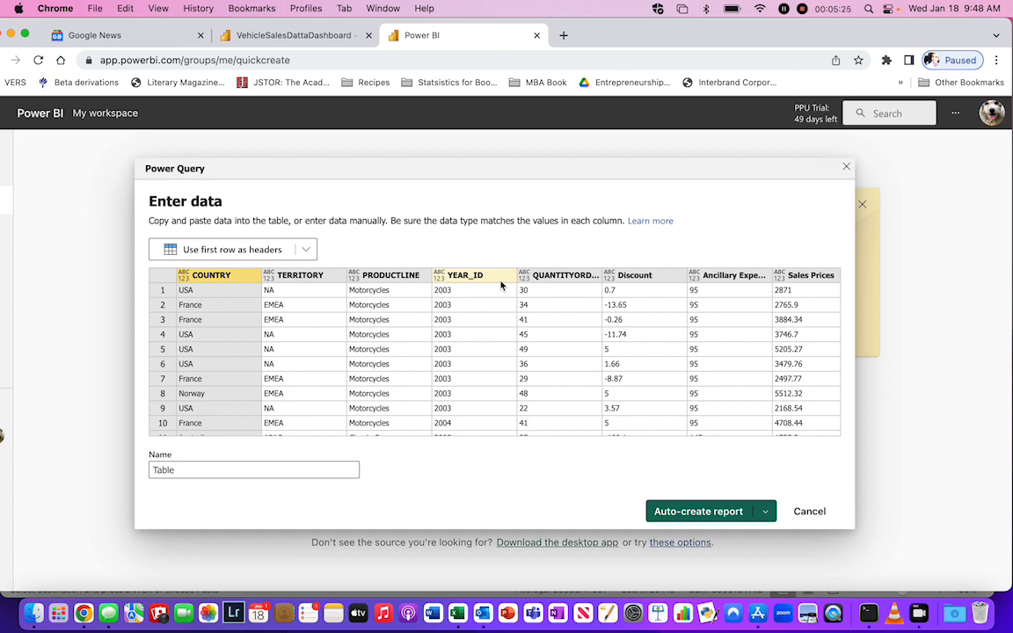
Name the pasted data table International Auto Sales.
click(764, 511)
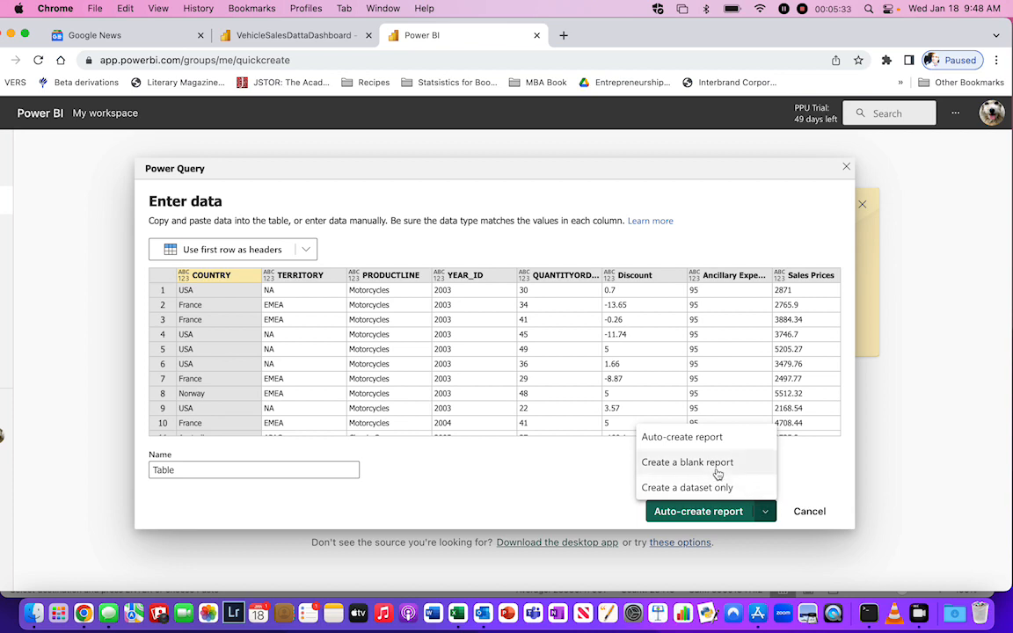
click(219, 476)
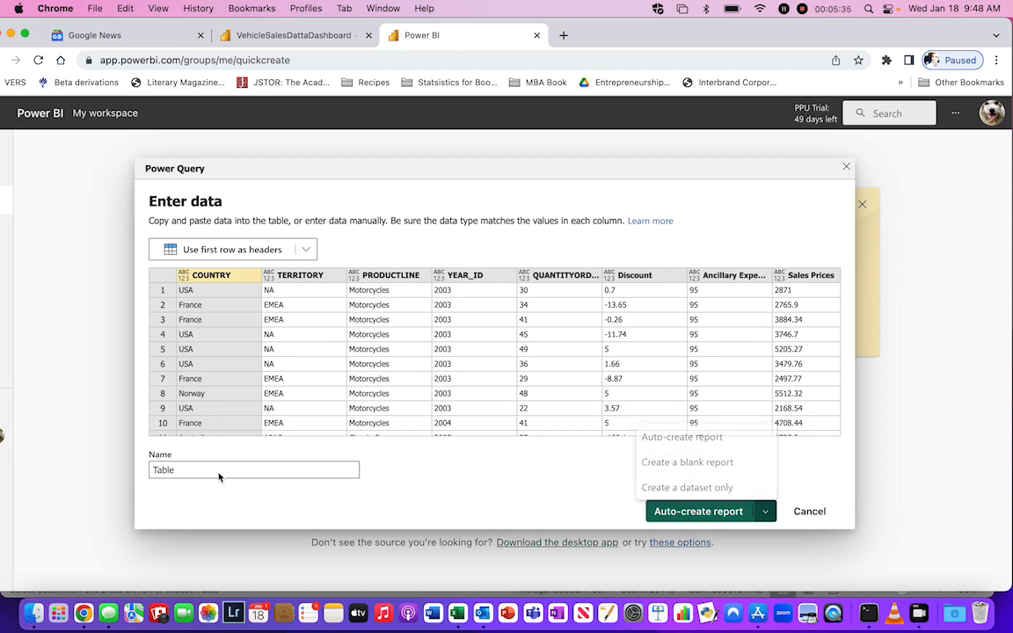
key(BackSpace)
key(BackSpace)
key(BackSpace)
key(BackSpace)
key(BackSpace)
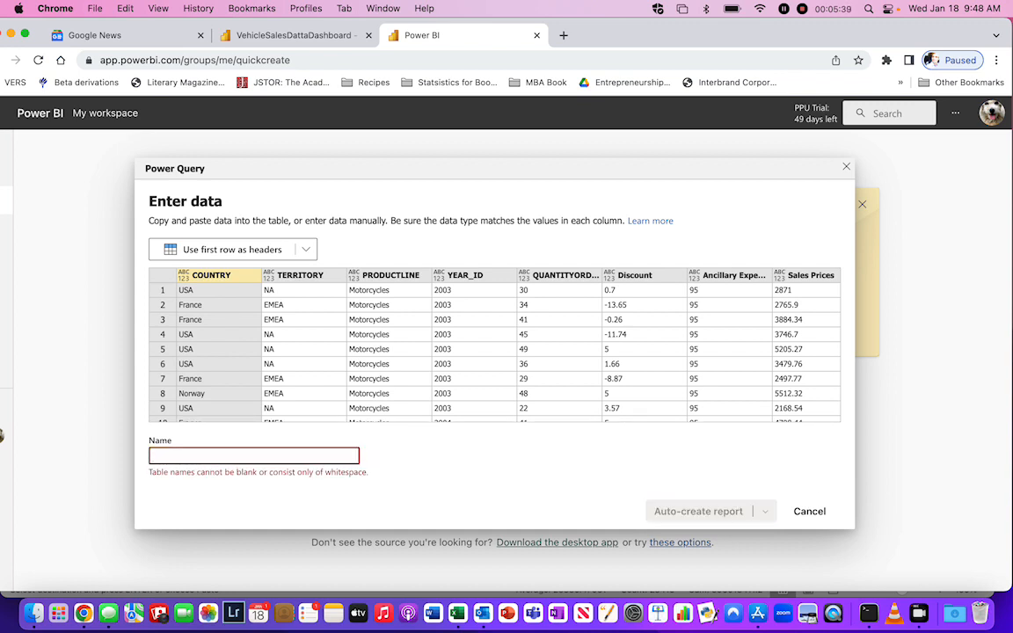
text(Int)
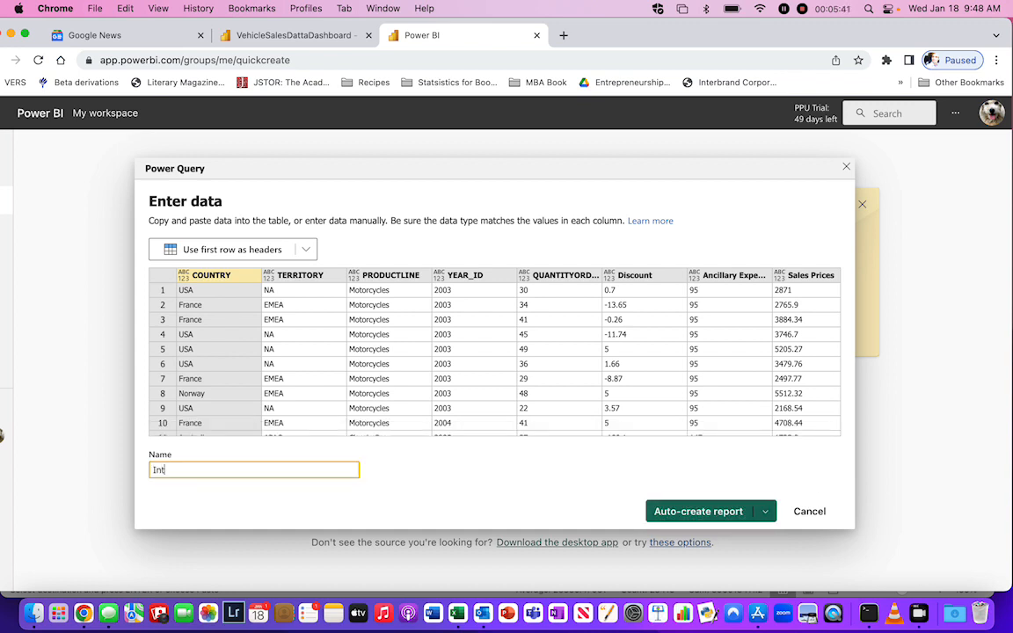
text(ernational Auto Sales)
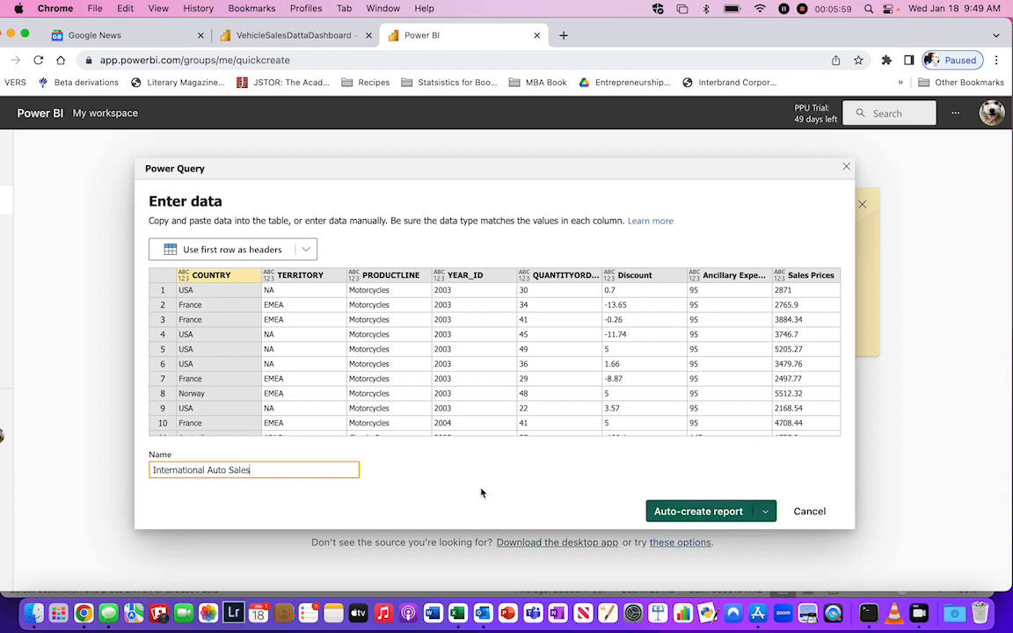
Create a blank report from the table and expand International Auto Sales to list its fields.
click(764, 512)
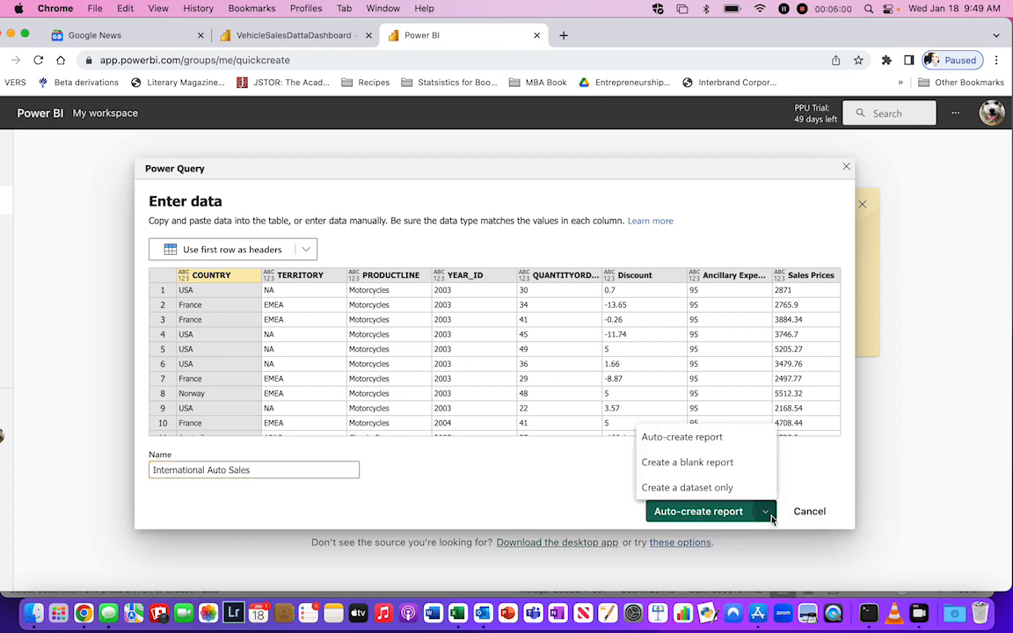
click(725, 472)
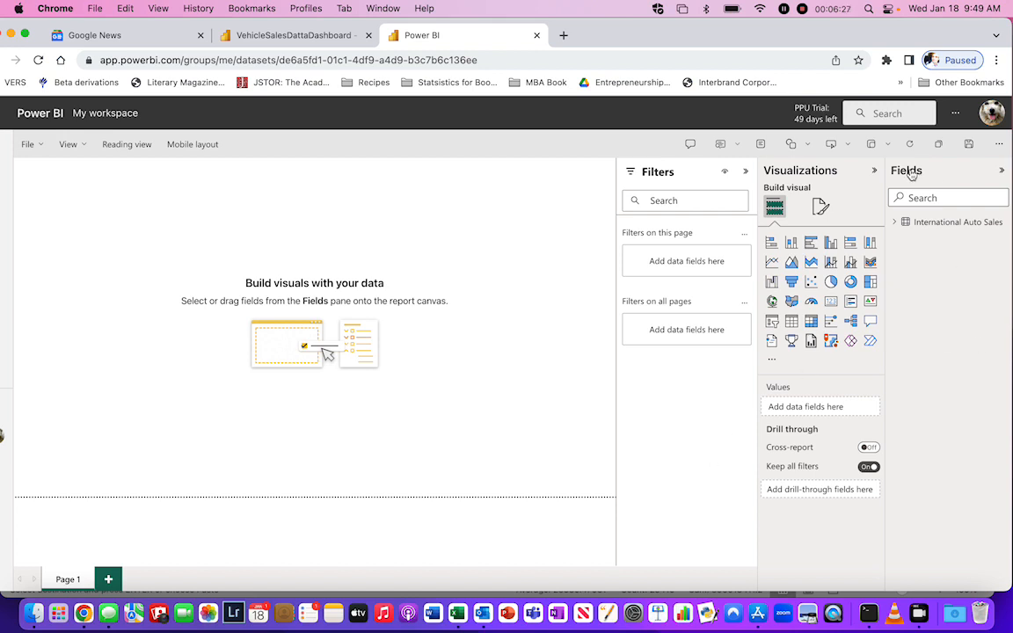
click(896, 223)
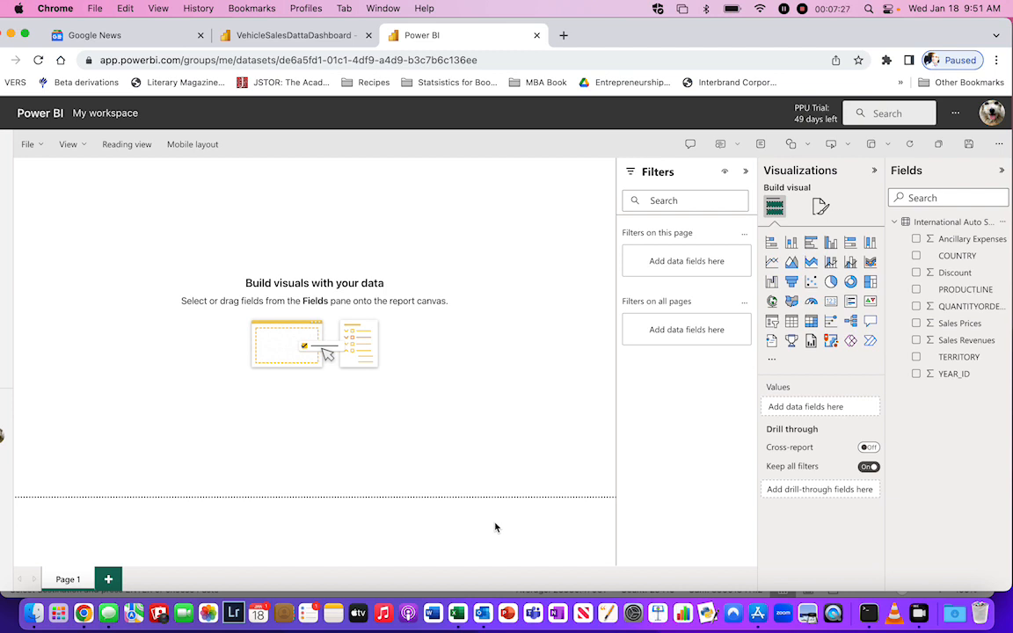
Rename the report's Page 1 as Geographical Dashboard.
double_click(75, 580)
text(Georgeraphical Dashboard)
click(187, 565)
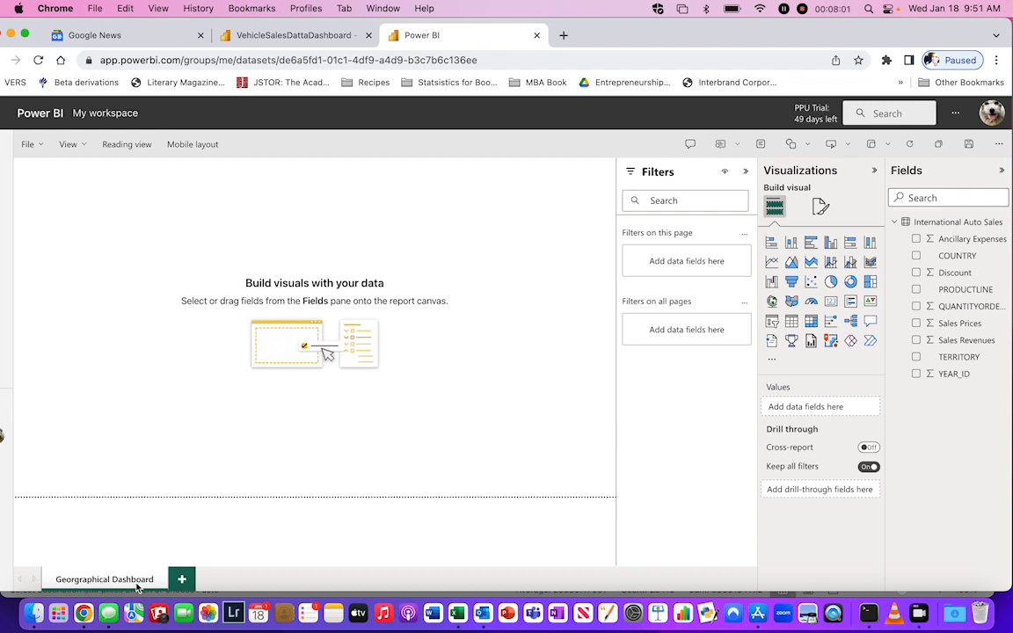
double_click(91, 582)
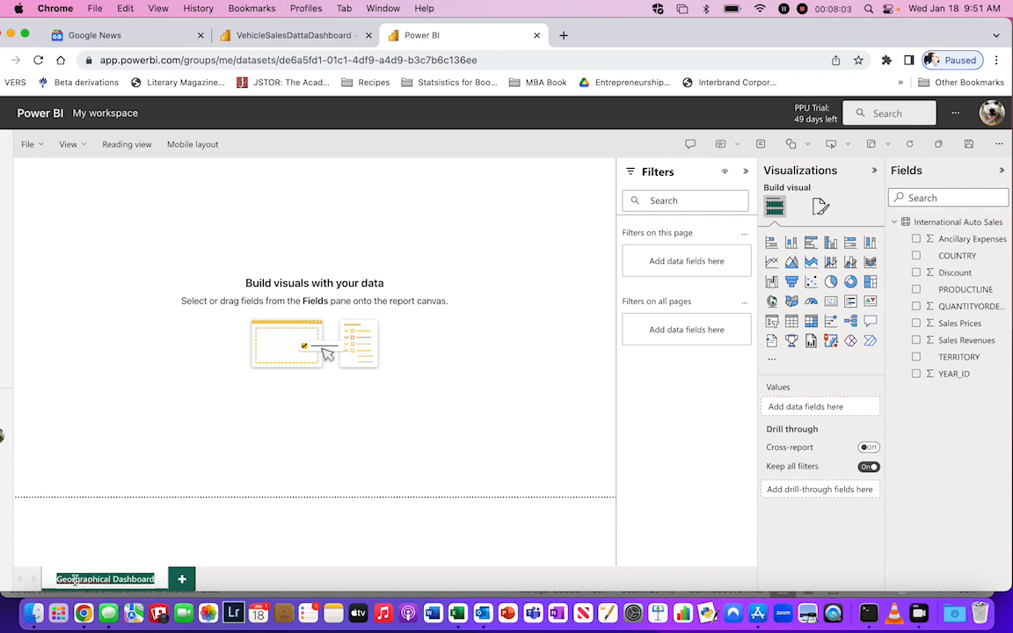
click(75, 579)
key(Delete)
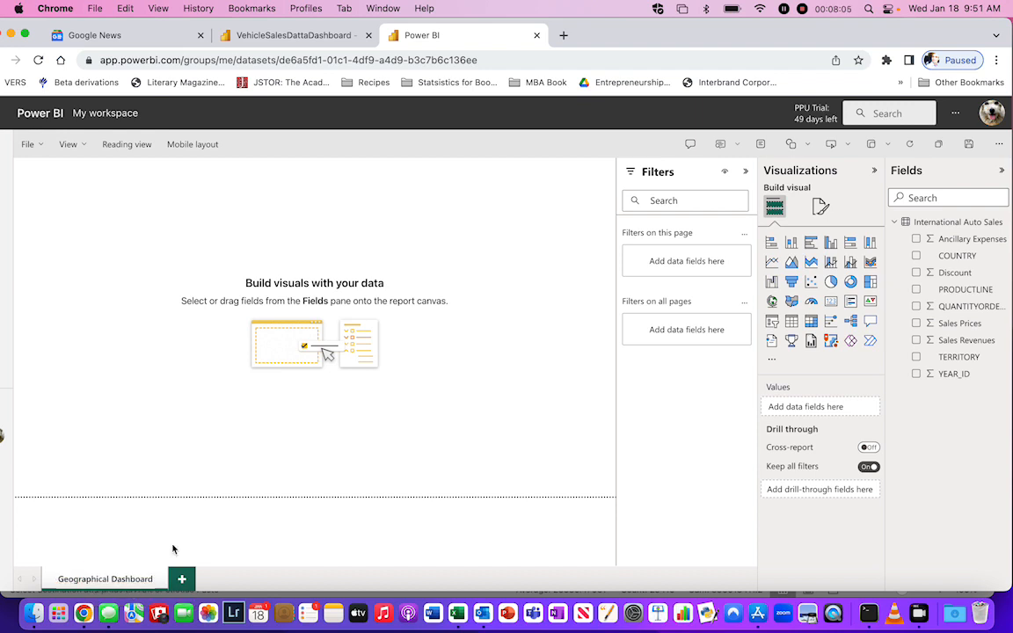
click(216, 529)
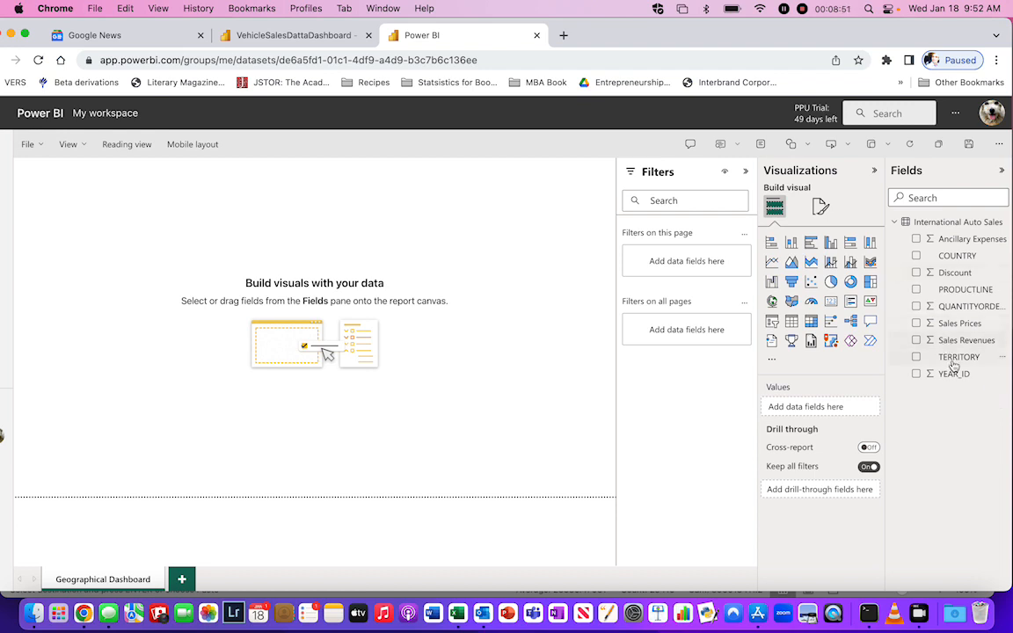
Add a clustered column chart with TERRITORY on the X-axis and Sales Revenues on the Y-axis, and enlarge it.
click(831, 244)
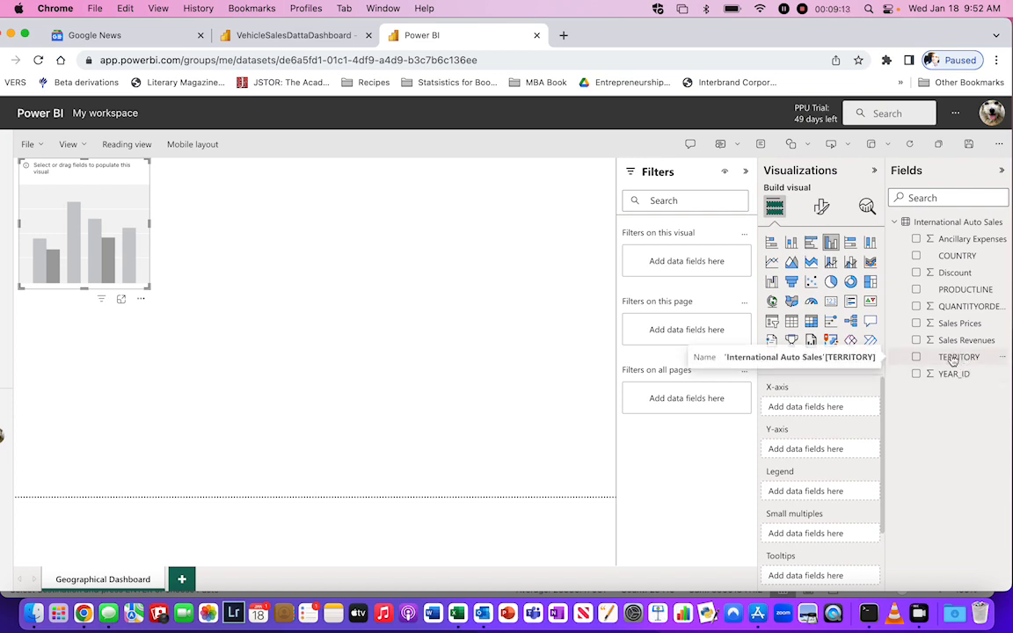
drag(957, 357, 834, 409)
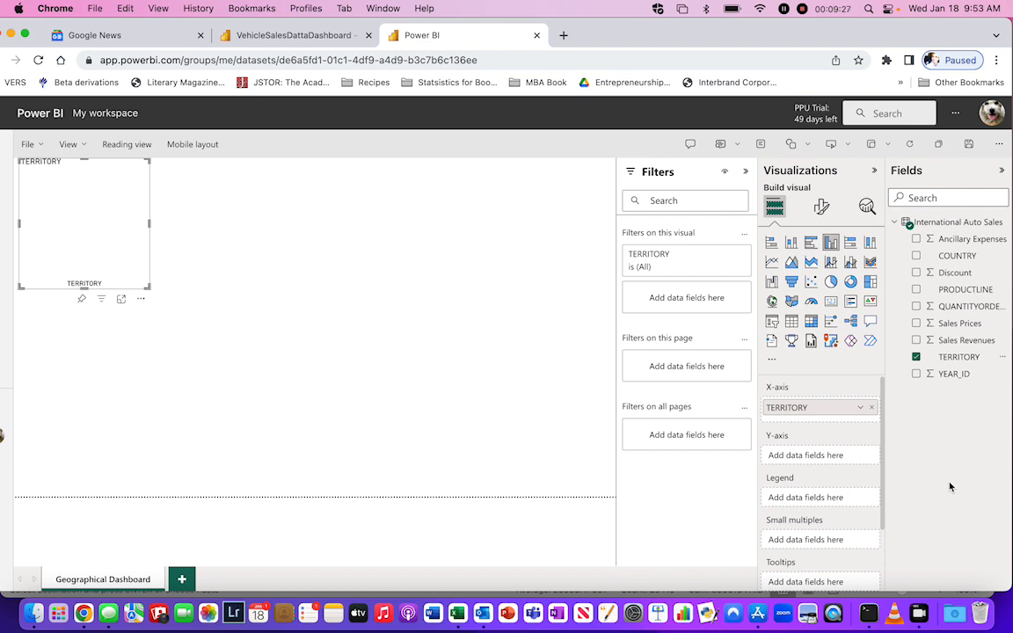
drag(954, 340, 833, 456)
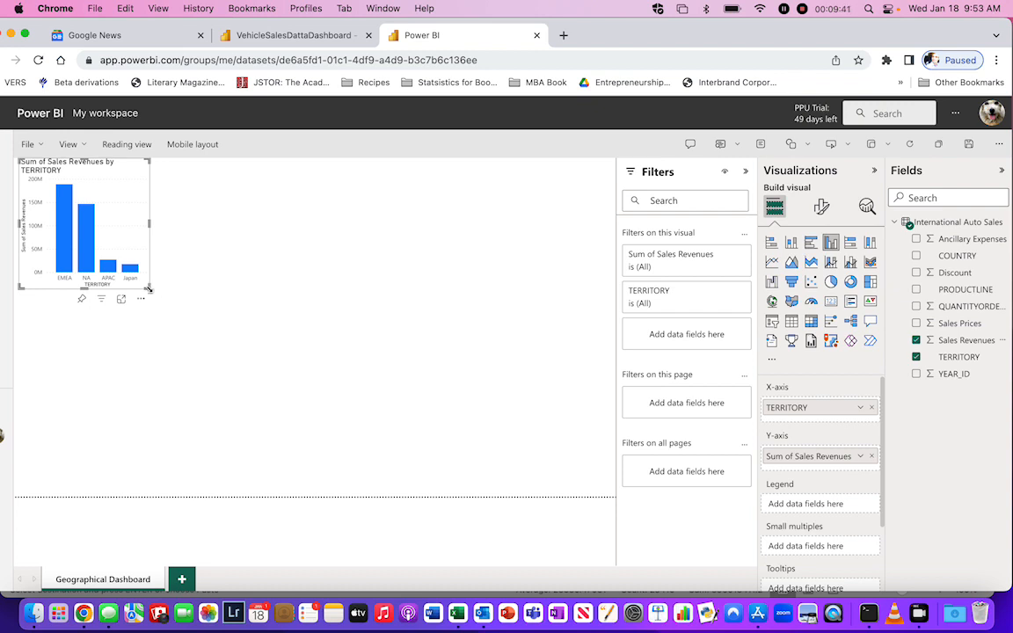
drag(149, 286, 225, 346)
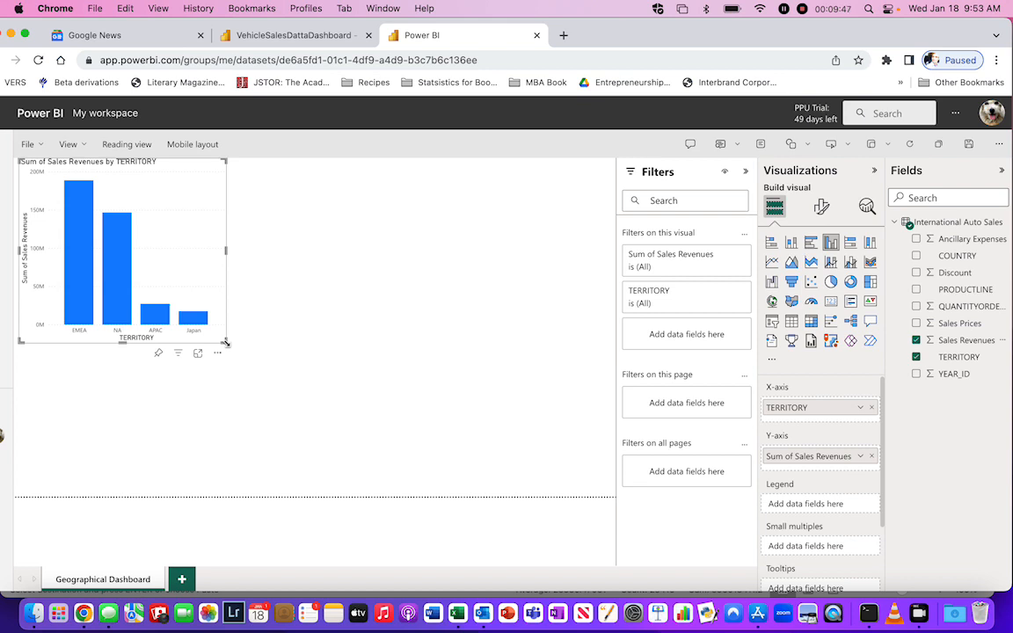
drag(225, 343, 219, 336)
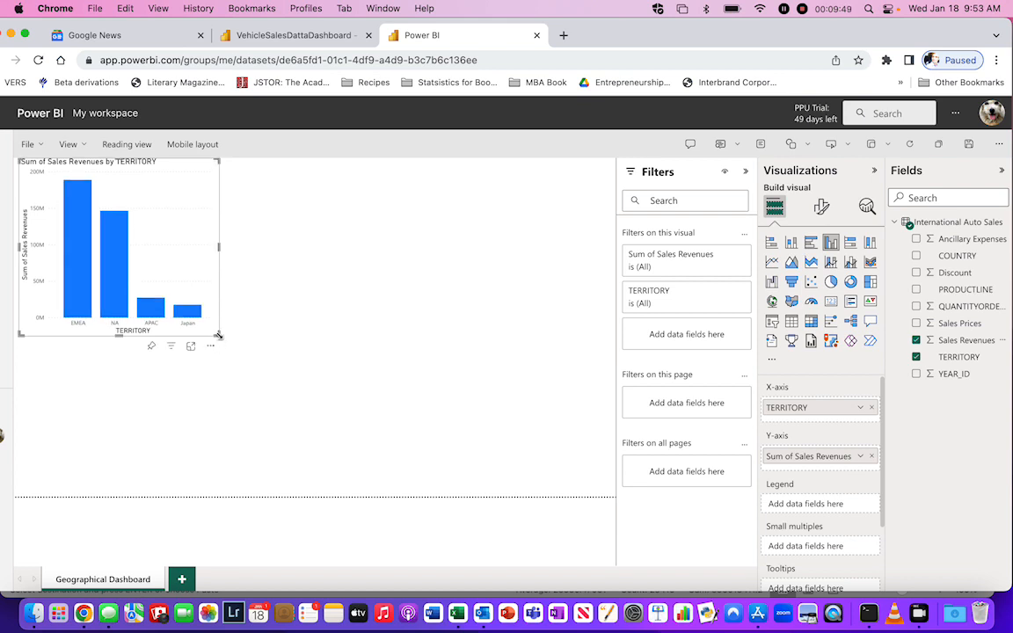
Break the column chart's revenues down by year by setting YEAR_ID as its legend.
mouse_move(81, 288)
mouse_move(121, 302)
mouse_move(157, 318)
mouse_move(194, 312)
scroll(853, 506, down, 1)
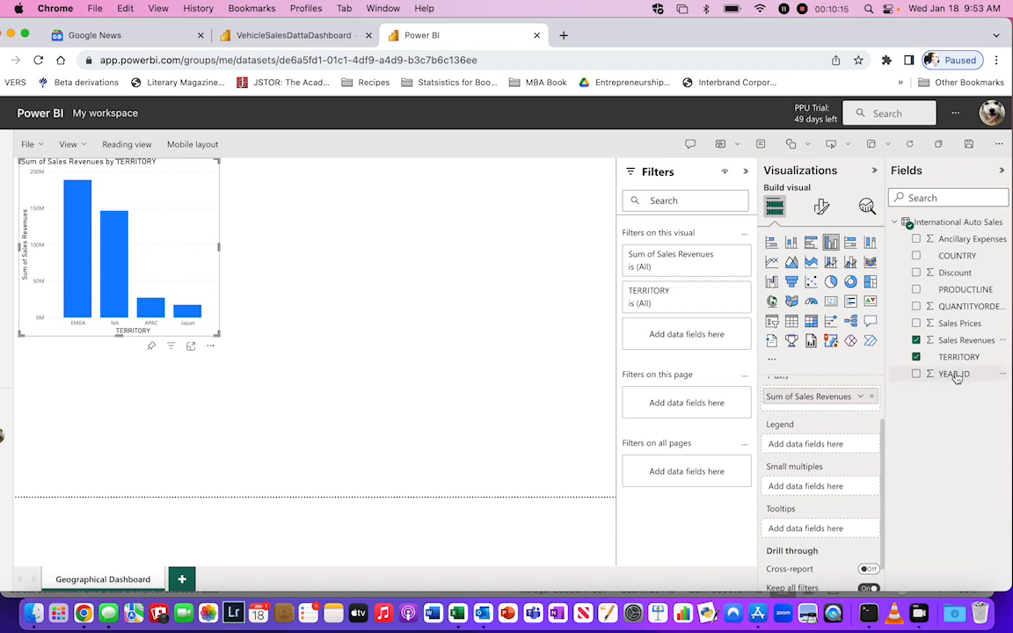
drag(957, 378, 833, 445)
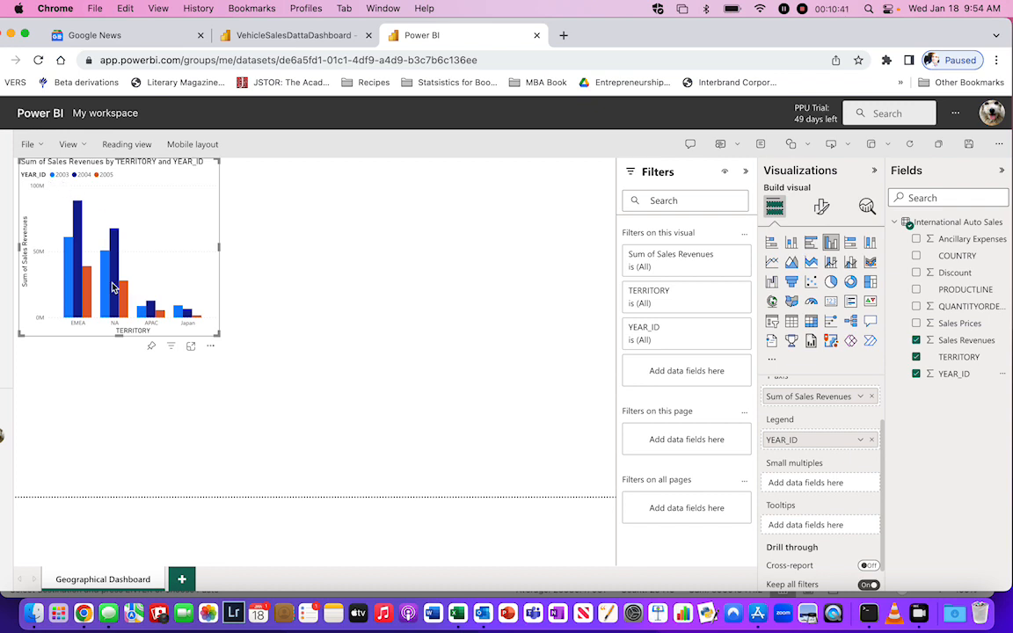
mouse_move(130, 312)
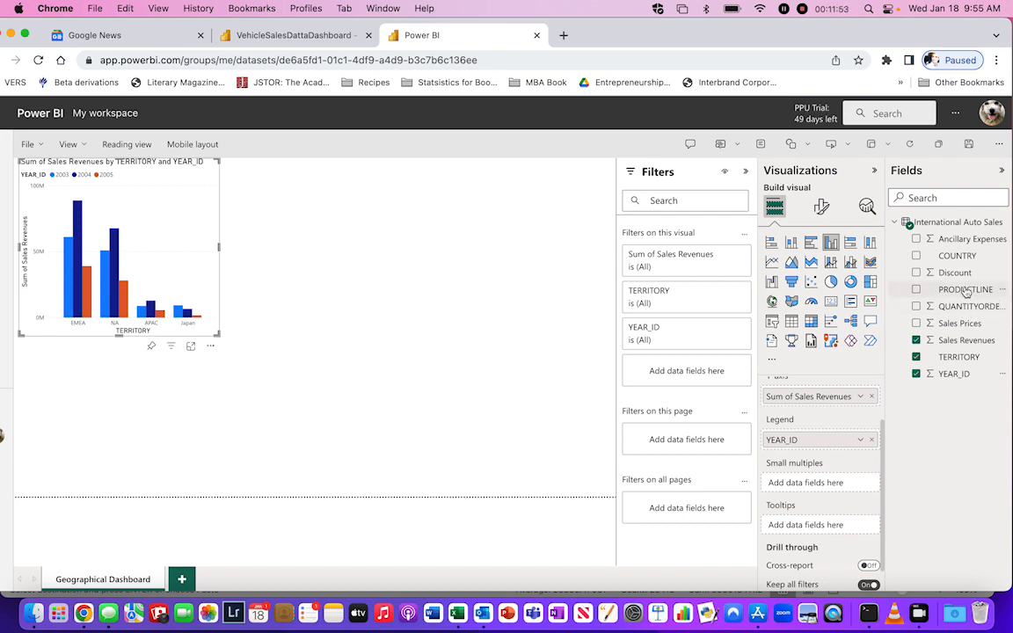
Add PRODUCTLINE as a filter on this page with all product lines selected, and collapse its filter card.
drag(966, 289, 703, 439)
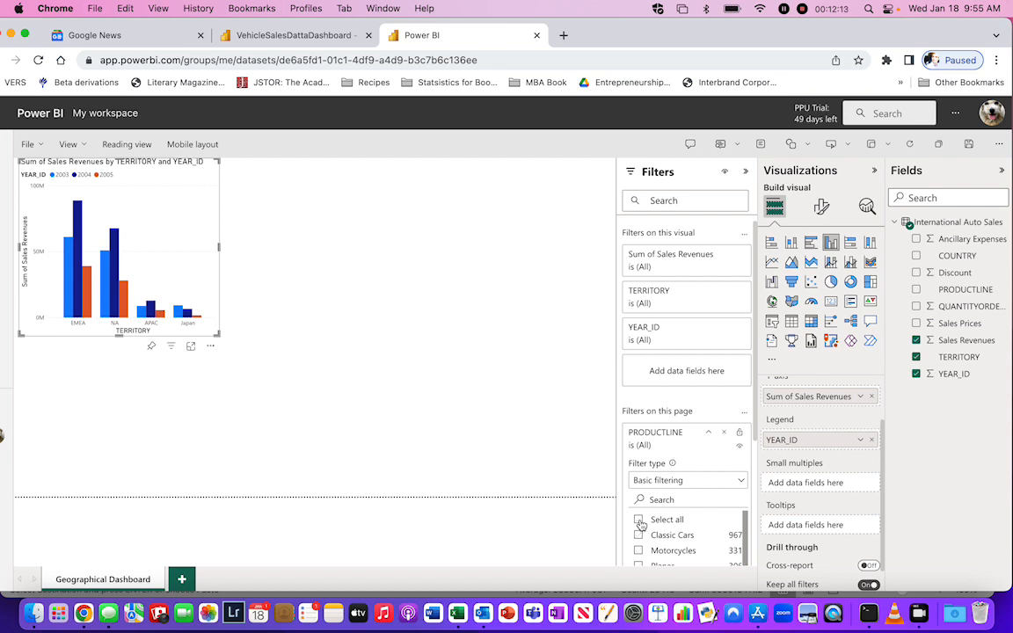
click(639, 520)
click(711, 436)
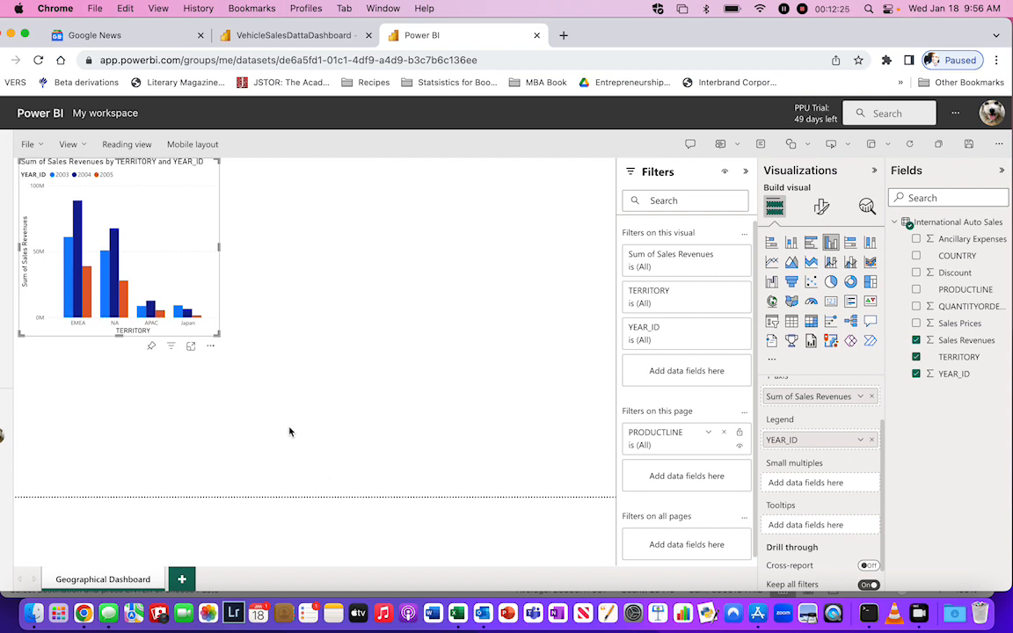
Insert a separate ribbon chart, place it beside the column chart and widen it to the canvas edge.
click(281, 302)
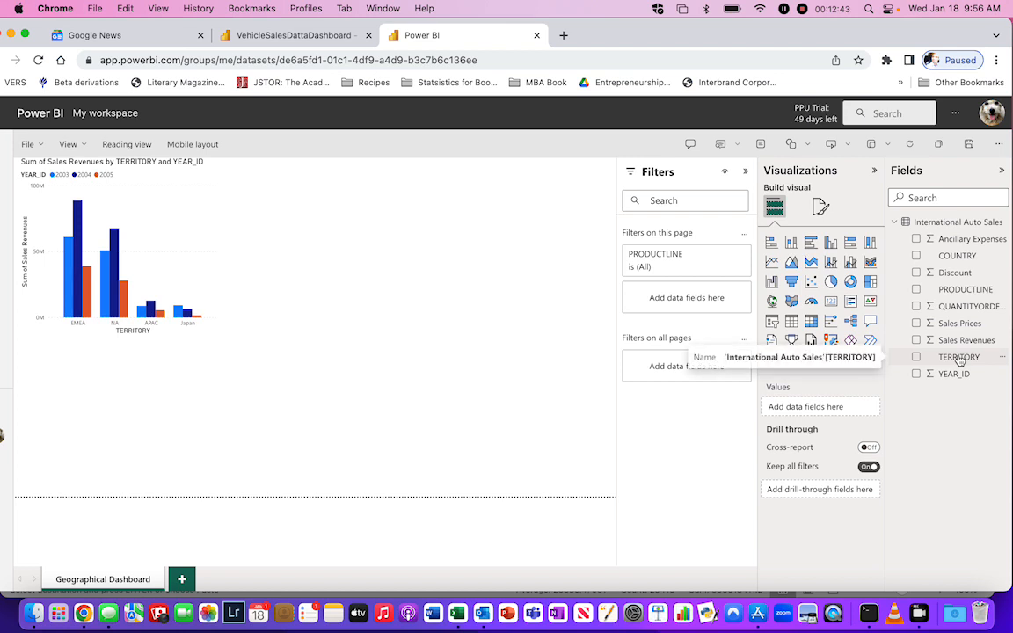
click(871, 263)
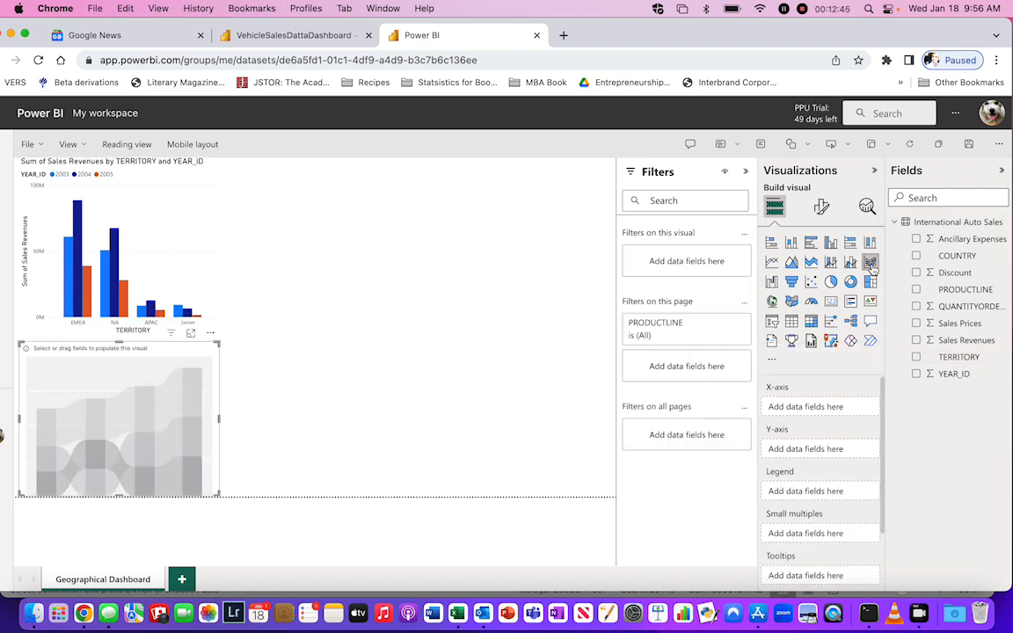
drag(130, 430, 349, 264)
drag(436, 250, 607, 253)
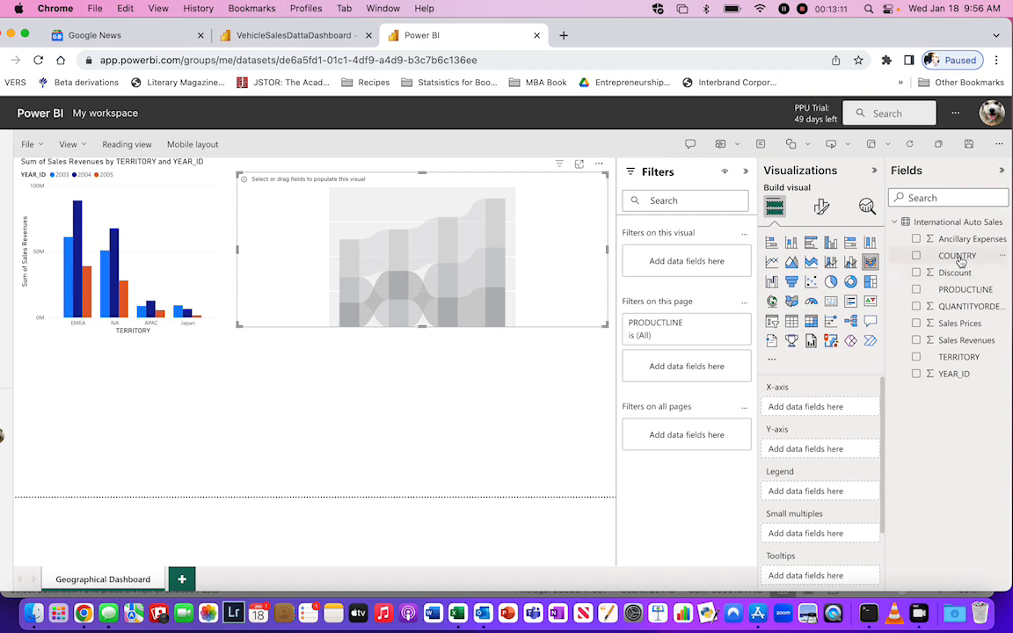
Assign COUNTRY to the ribbon chart's X-axis and both Discount and Sales Prices to its Y-axis.
drag(958, 255, 832, 409)
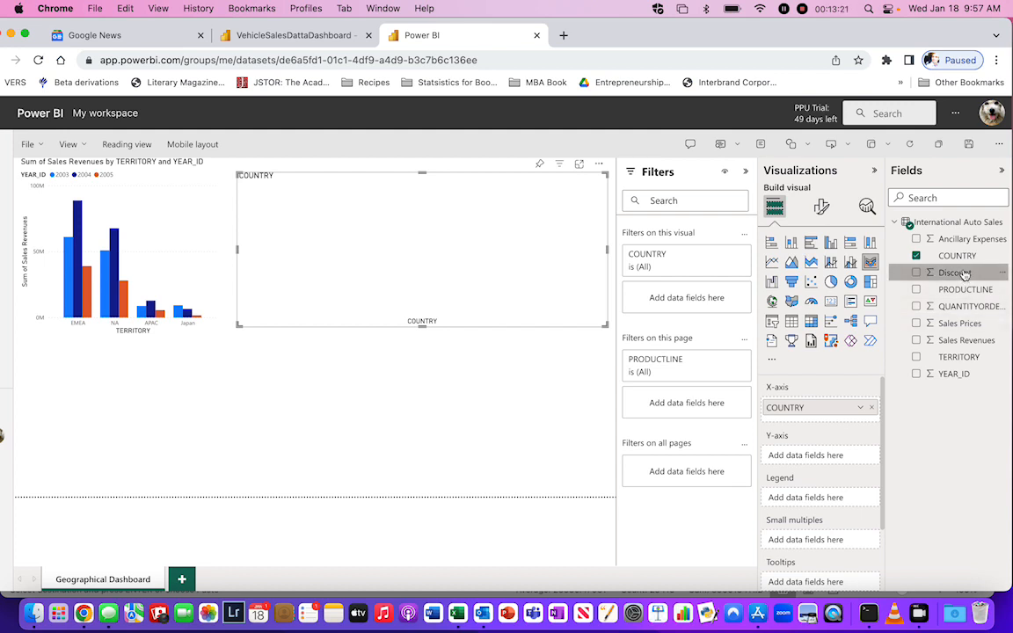
mouse_move(964, 275)
mouse_down()
mouse_move(847, 407)
mouse_move(841, 455)
mouse_up()
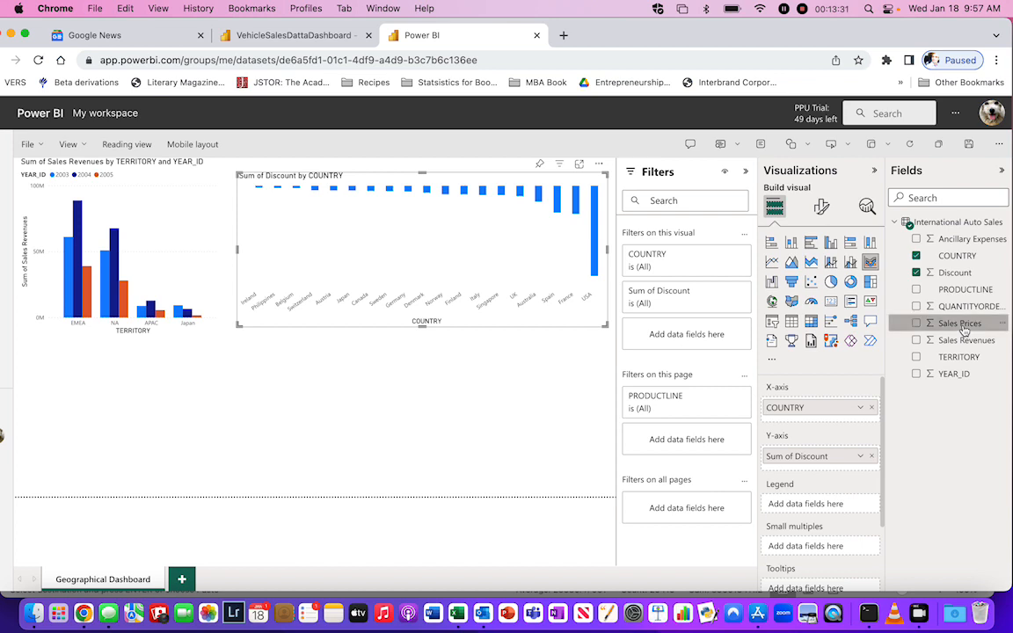
drag(964, 328, 836, 475)
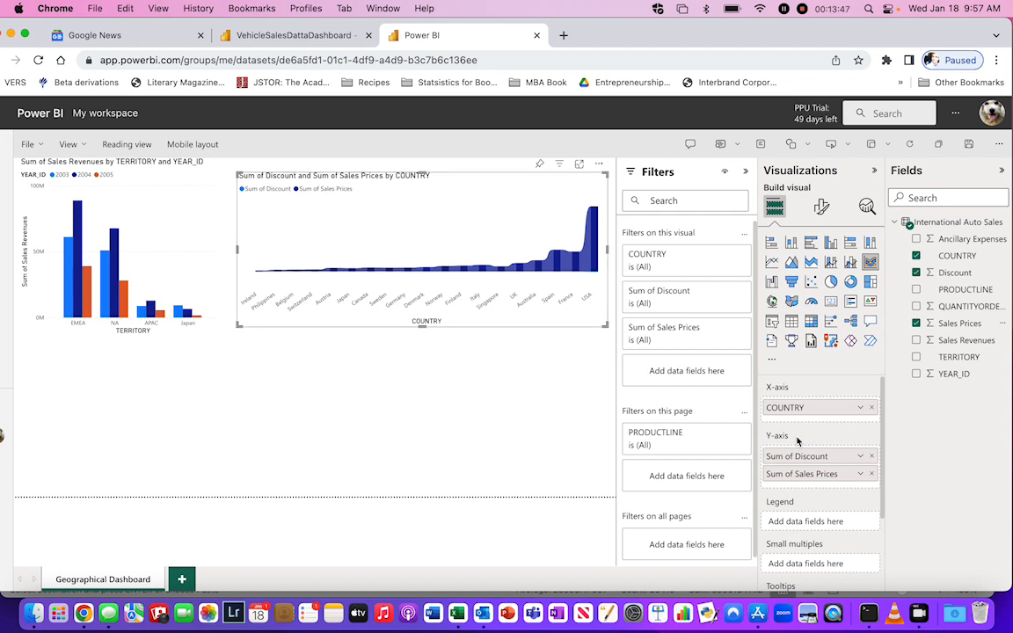
Aggregate the ribbon chart's Discount and Sales Prices as Average, and remove Sales Prices from the Y-axis.
click(862, 457)
click(888, 307)
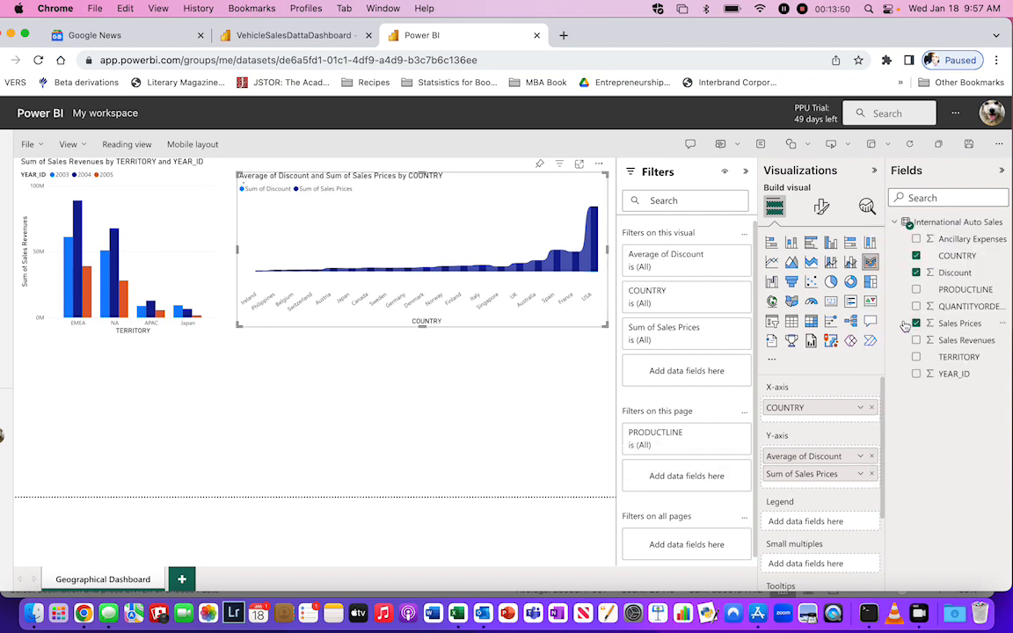
click(860, 474)
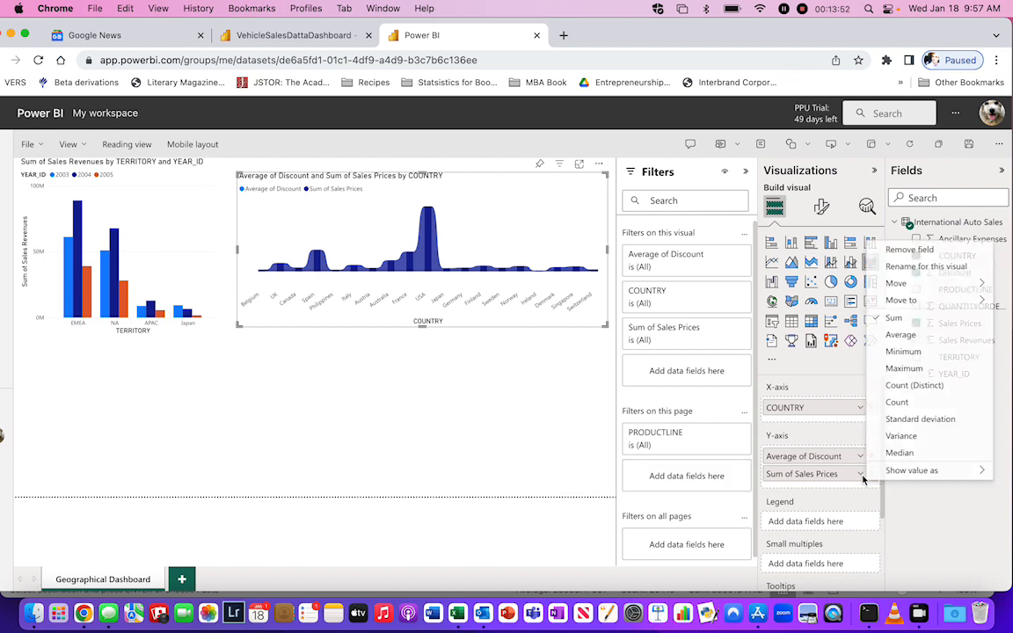
click(901, 335)
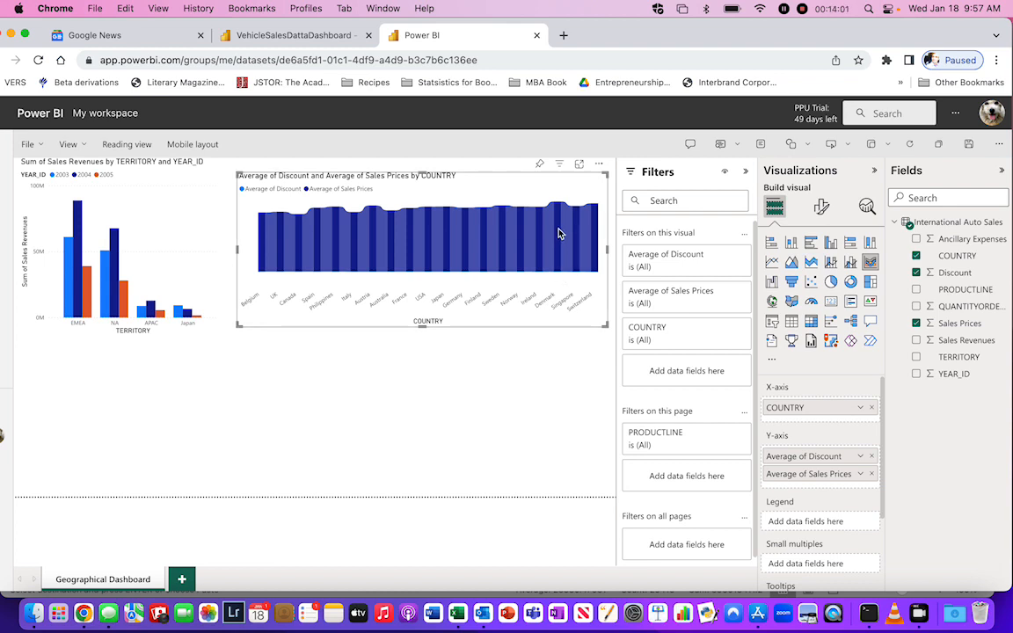
click(871, 474)
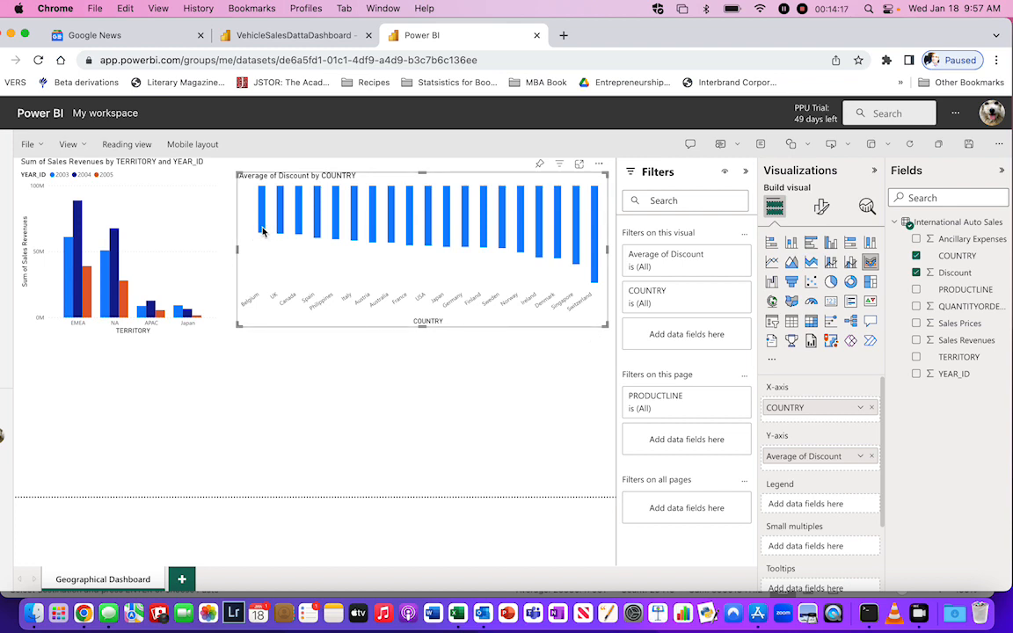
mouse_move(263, 232)
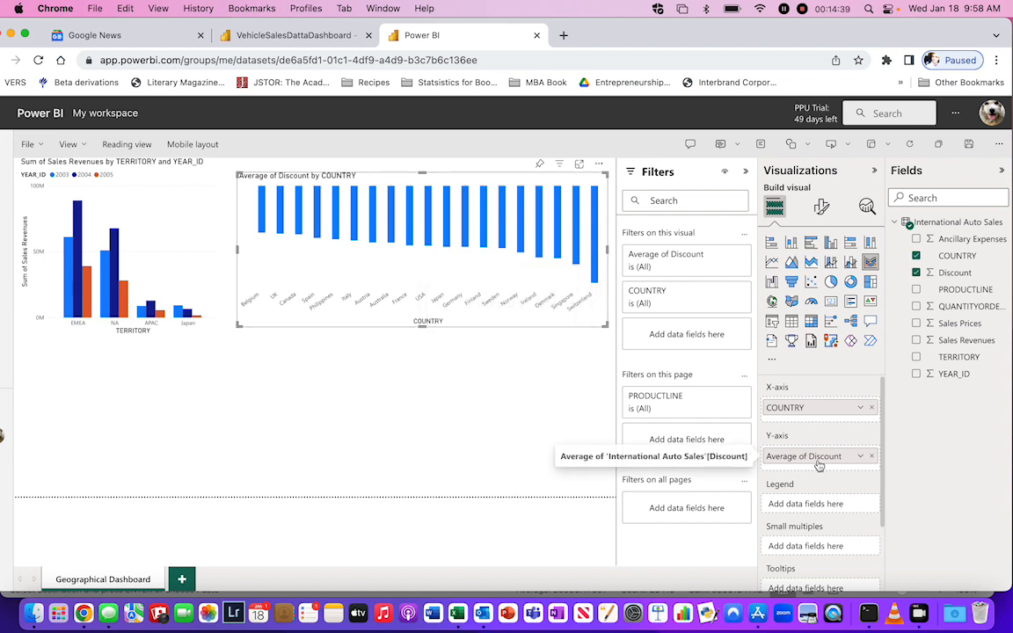
Switch to the VehicleSalesDattaDashboard report and highlight the 2003 EMEA segment in its average discount ribbon chart.
click(315, 39)
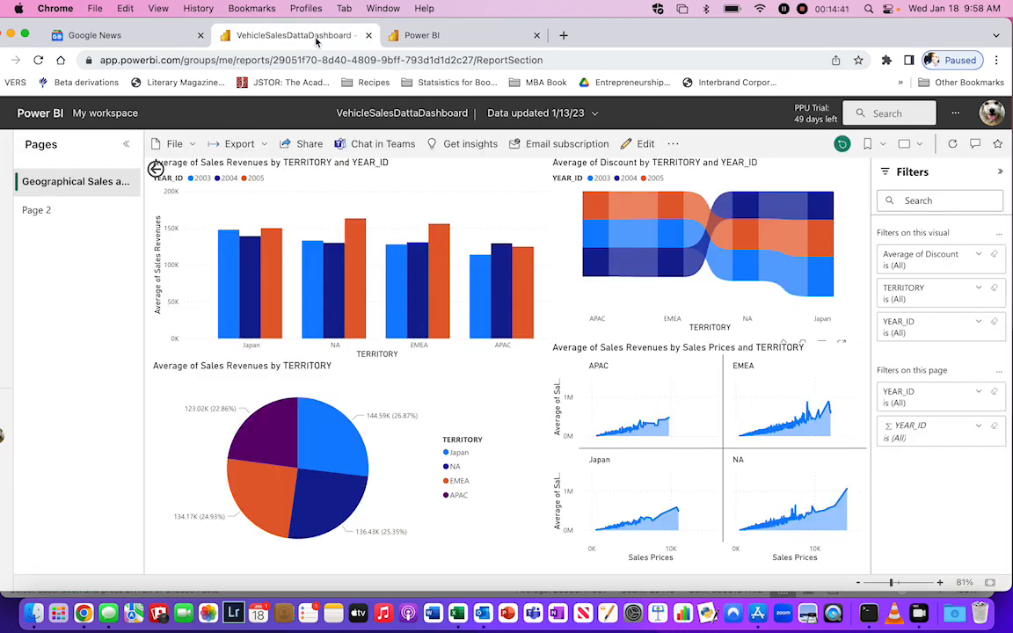
click(668, 233)
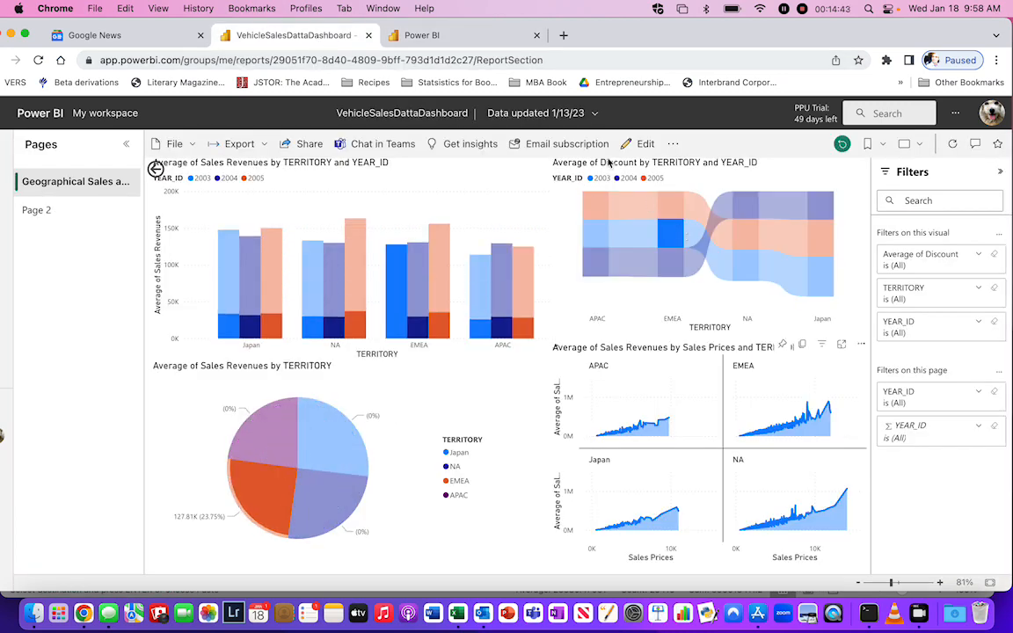
Check the discount ribbon chart's fields in VehicleSalesDattaDashboard's edit view, and add YEAR_ID as legend to the Geographical Dashboard's ribbon chart.
click(645, 143)
click(530, 244)
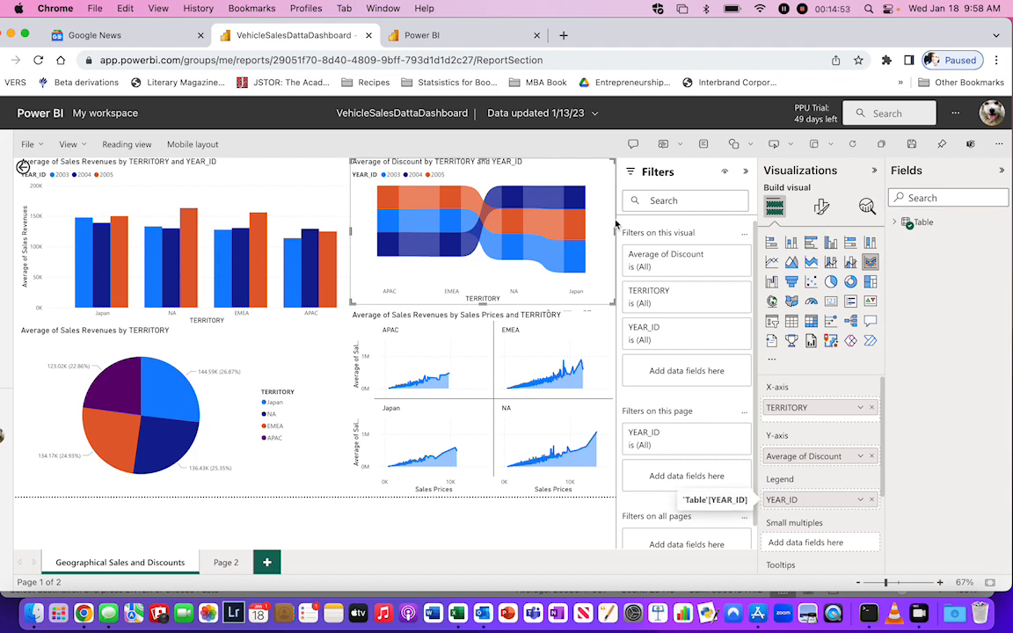
click(478, 39)
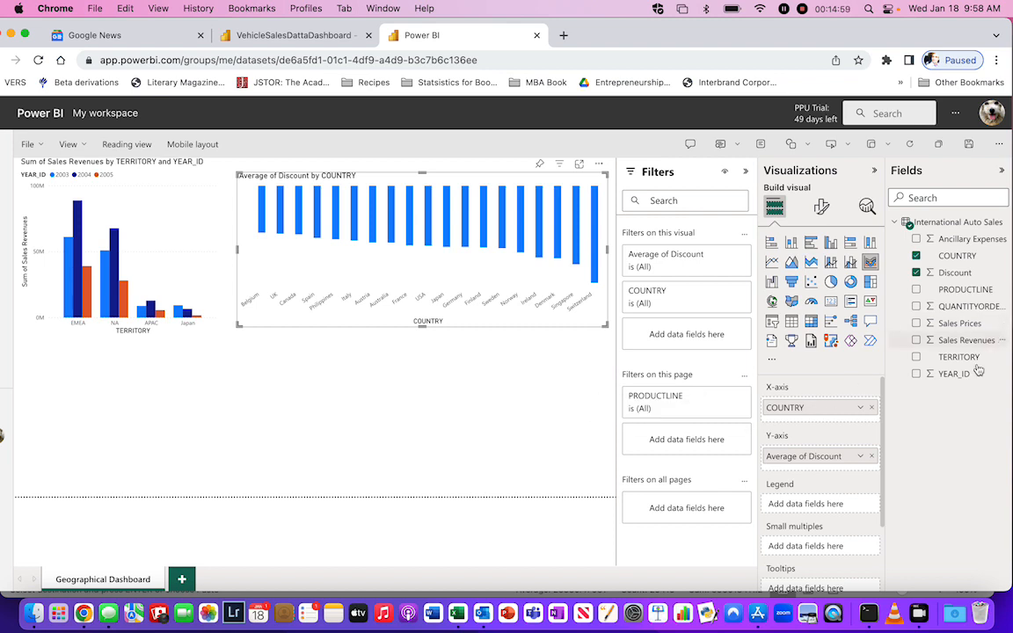
drag(954, 373, 827, 505)
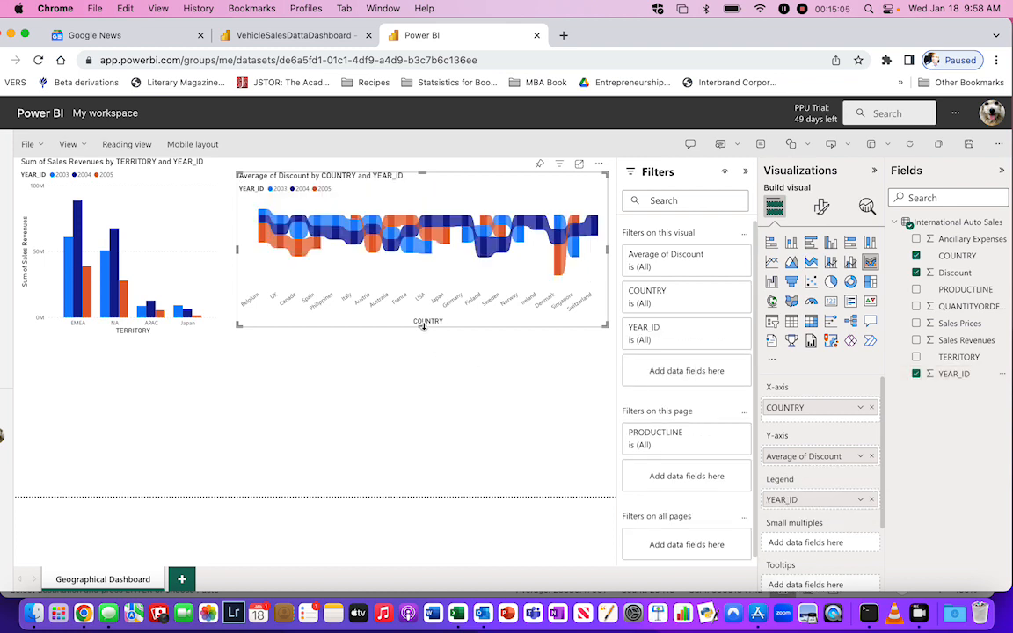
Extend the ribbon chart's lower edge well down the canvas, and trim its height slightly to leave room beneath it.
drag(423, 325, 430, 419)
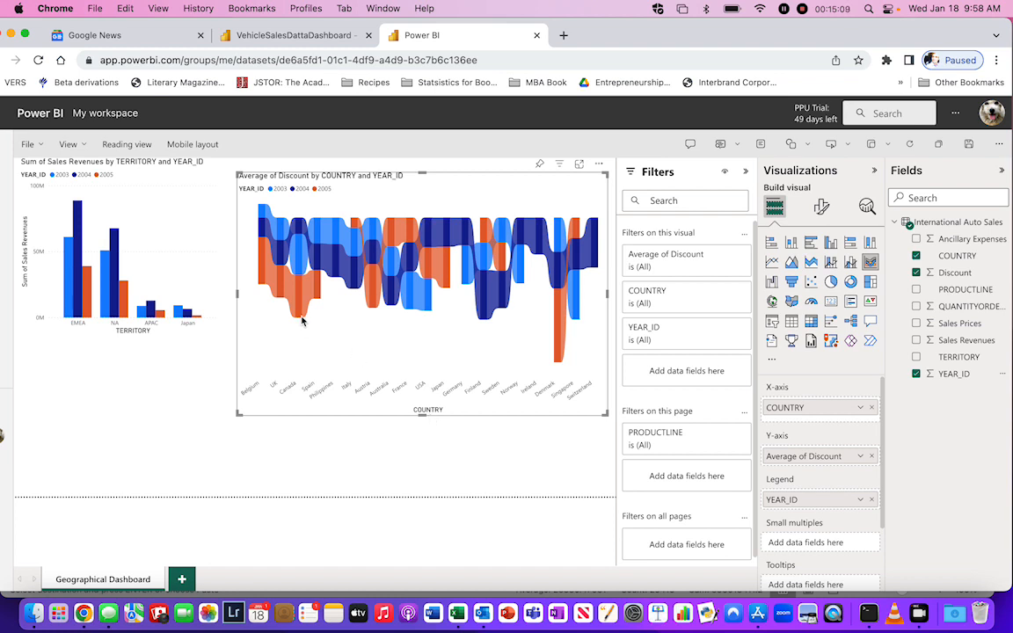
mouse_move(300, 320)
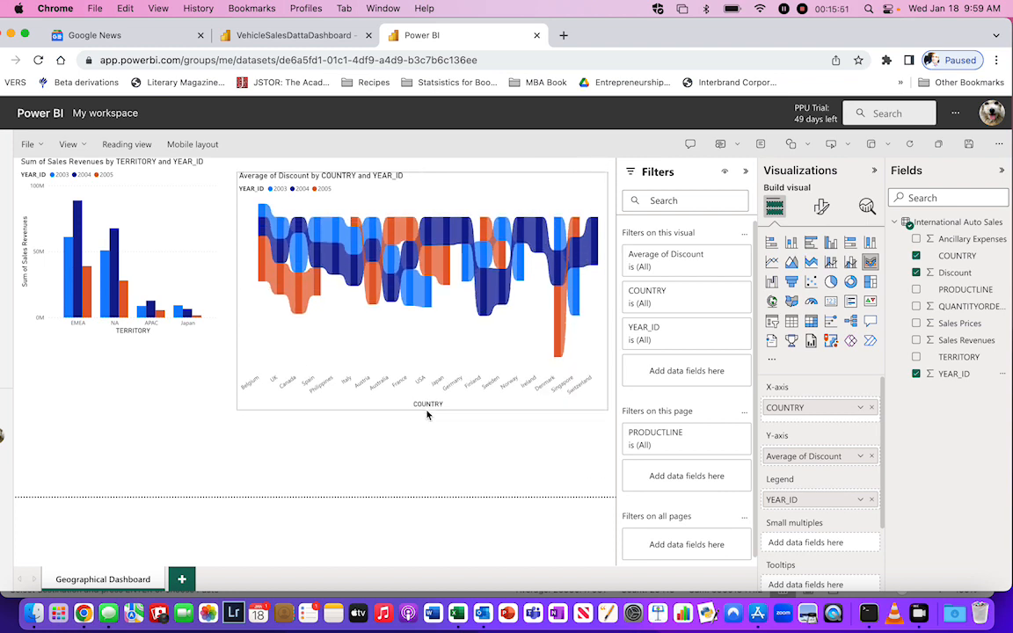
mouse_move(427, 415)
mouse_down()
mouse_move(421, 398)
mouse_move(416, 411)
mouse_up()
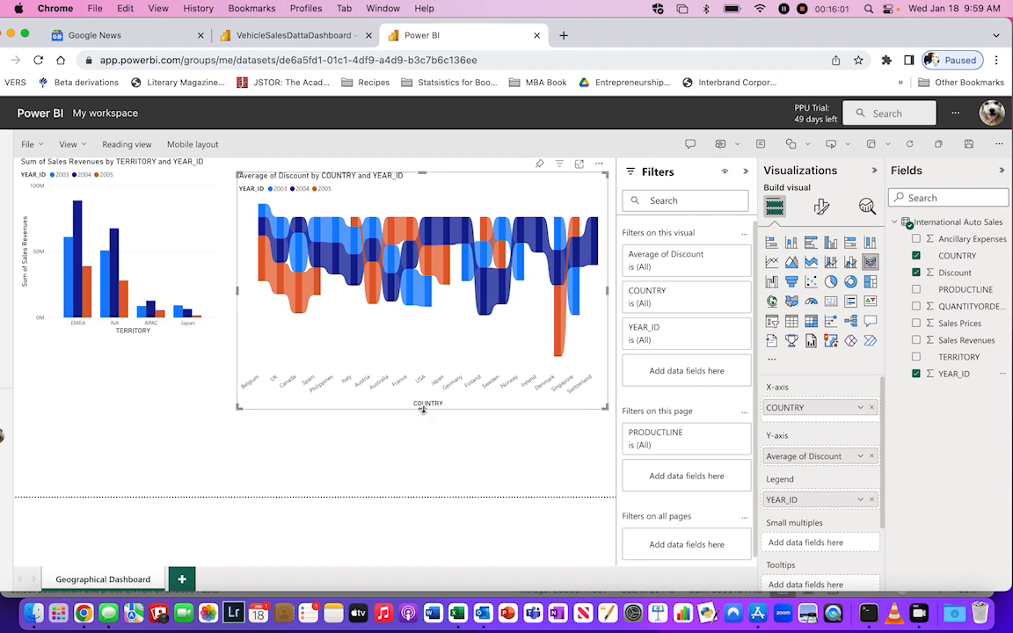
drag(425, 387, 429, 384)
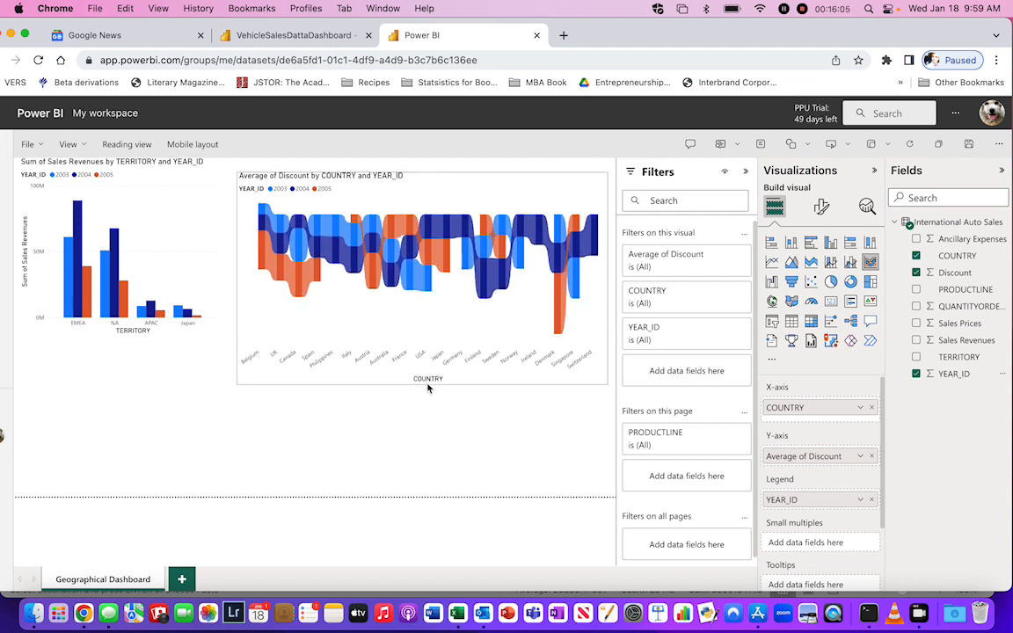
click(428, 388)
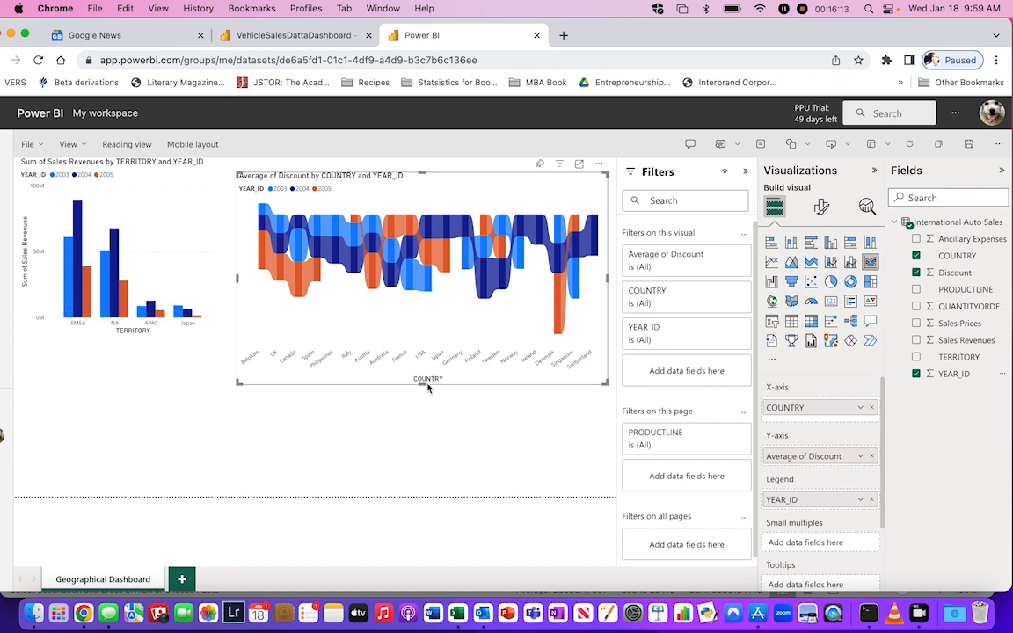
Examine the legend and value fields of the pie chart in the VehicleSalesDattaDashboard report, and return to the Geographical Dashboard.
click(292, 35)
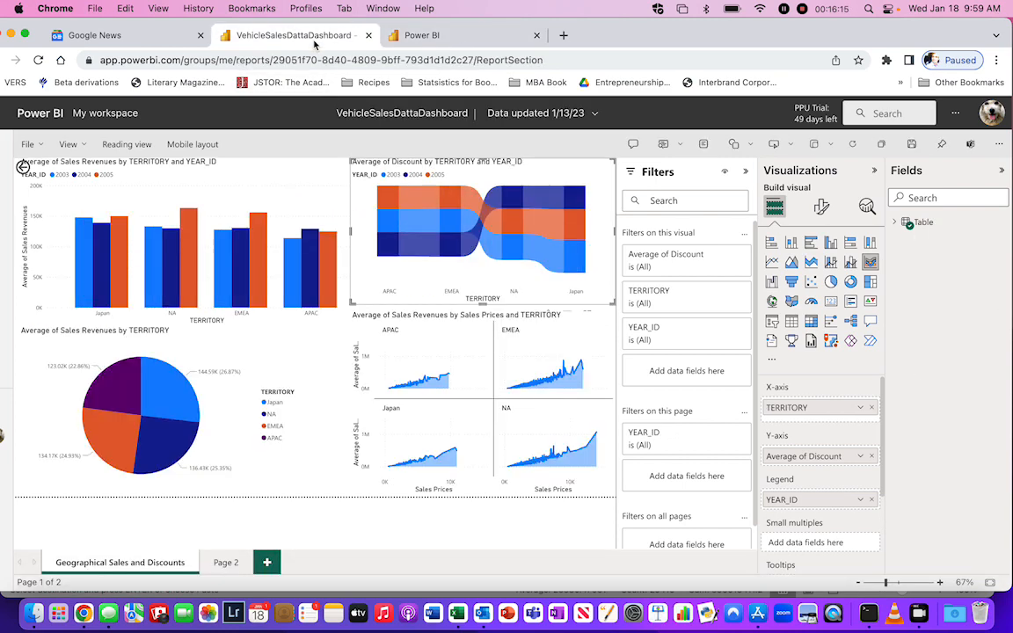
click(220, 413)
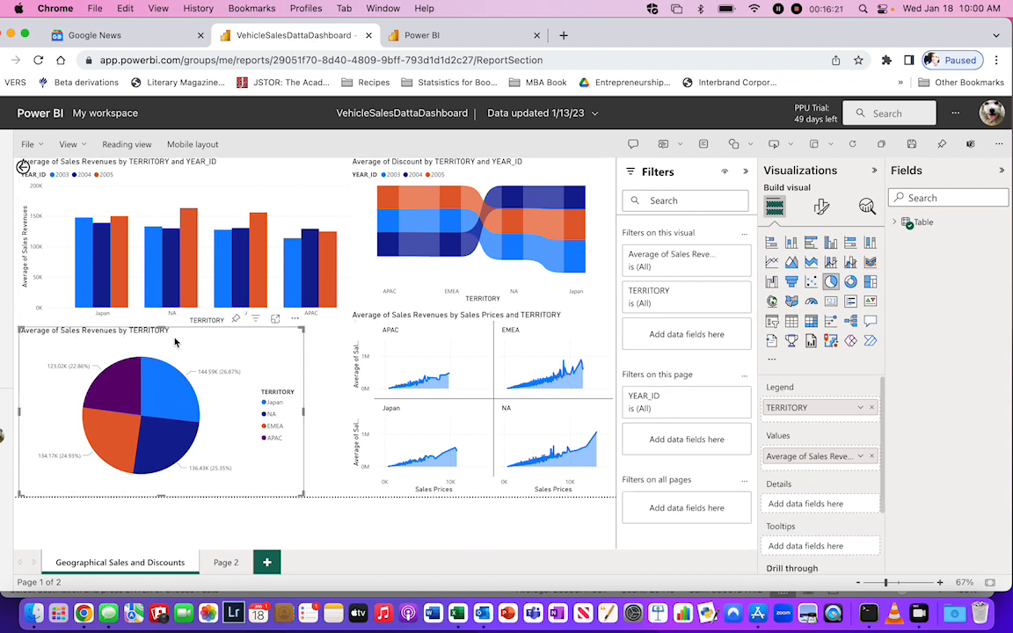
click(445, 37)
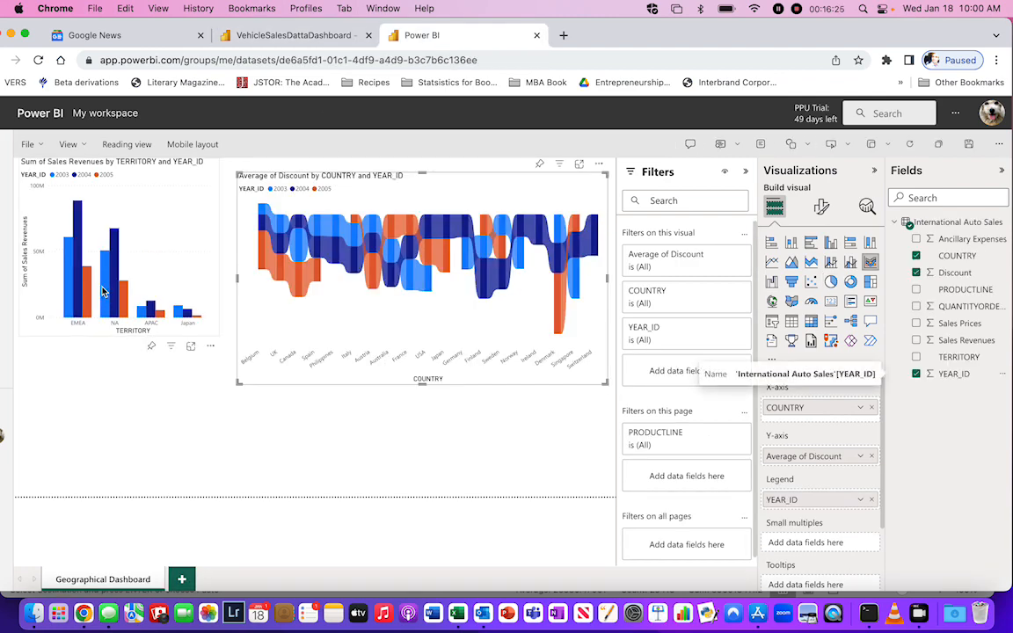
click(286, 36)
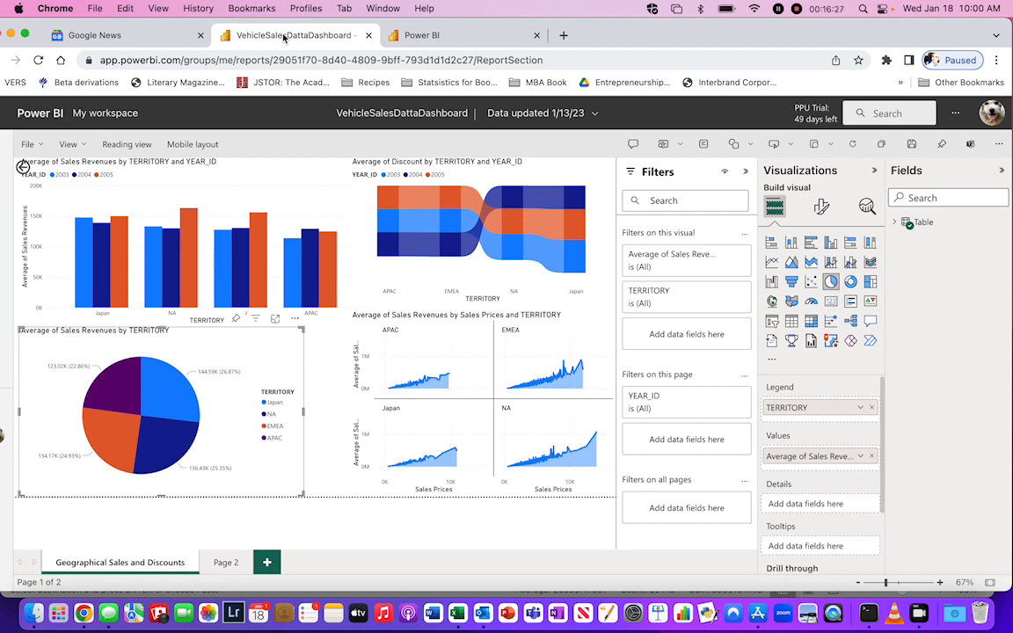
click(457, 37)
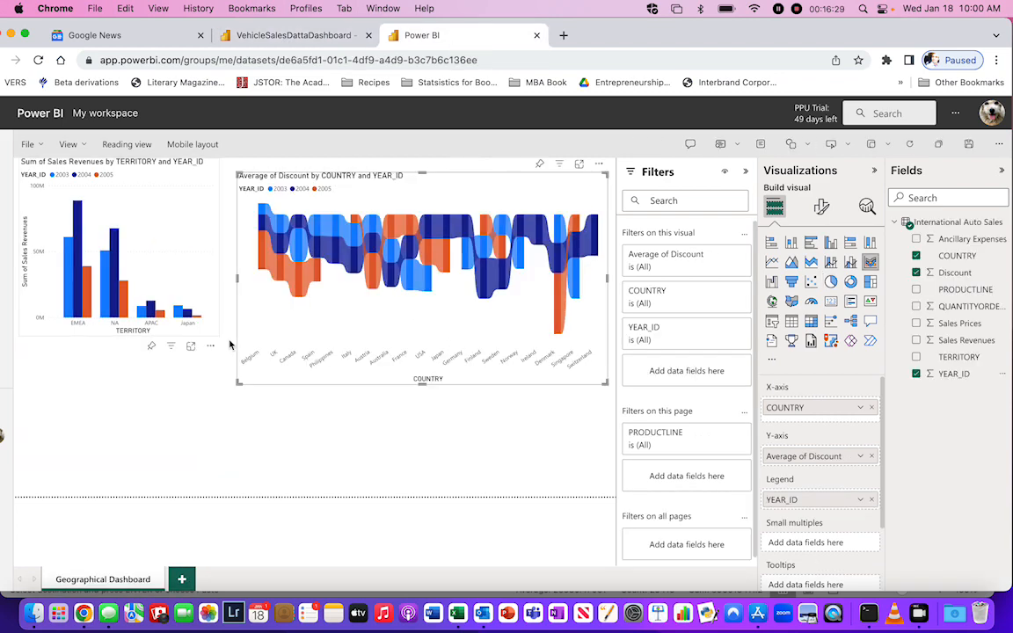
Insert a pie chart below the column chart with Sales Revenues as its values and TERRITORY as its legend.
mouse_move(128, 308)
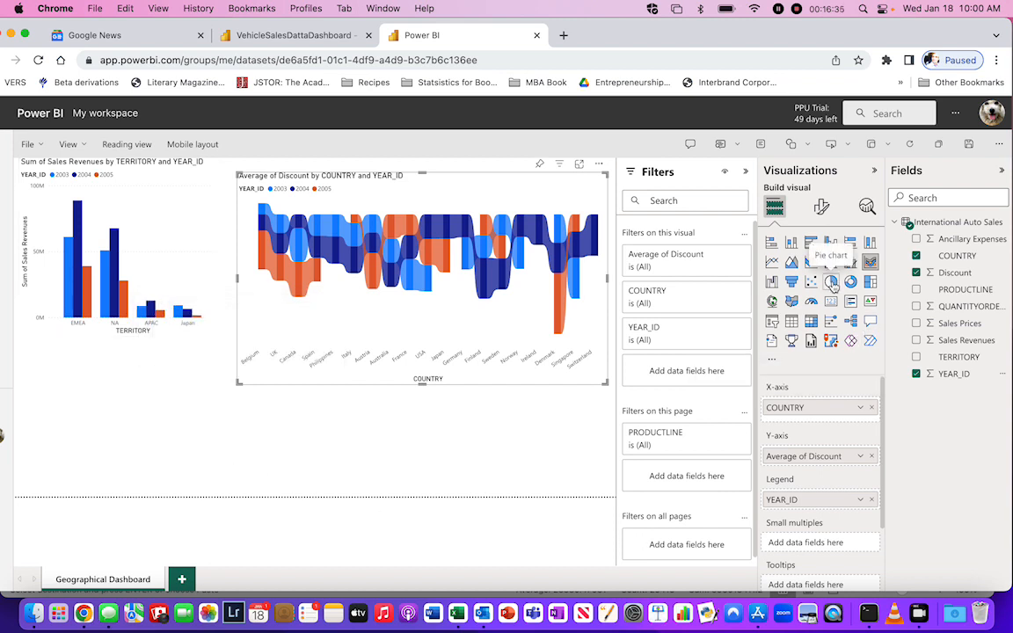
click(127, 429)
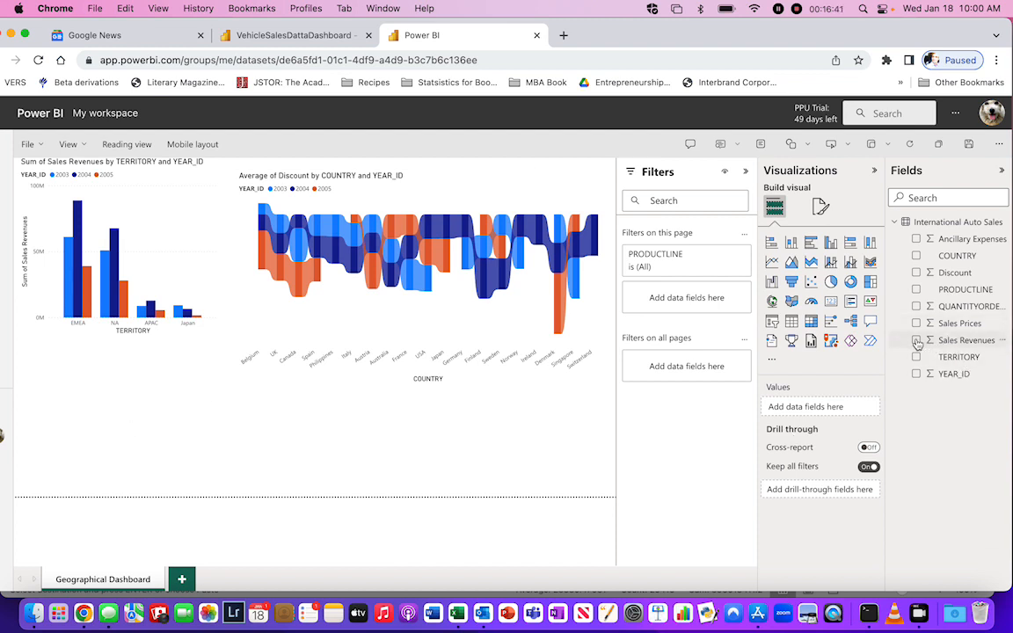
click(831, 282)
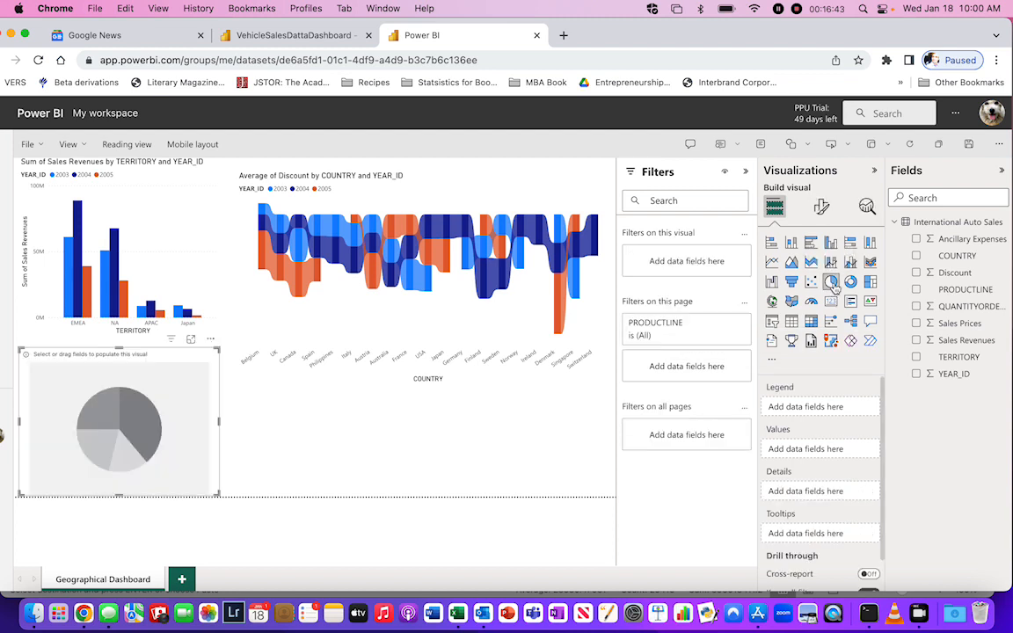
click(916, 341)
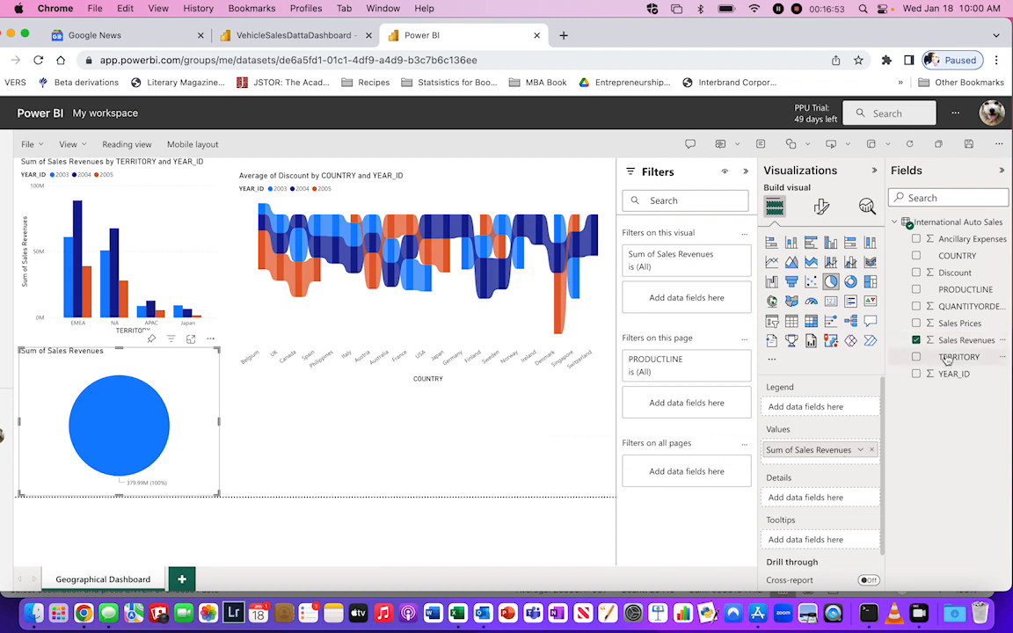
drag(946, 359, 833, 408)
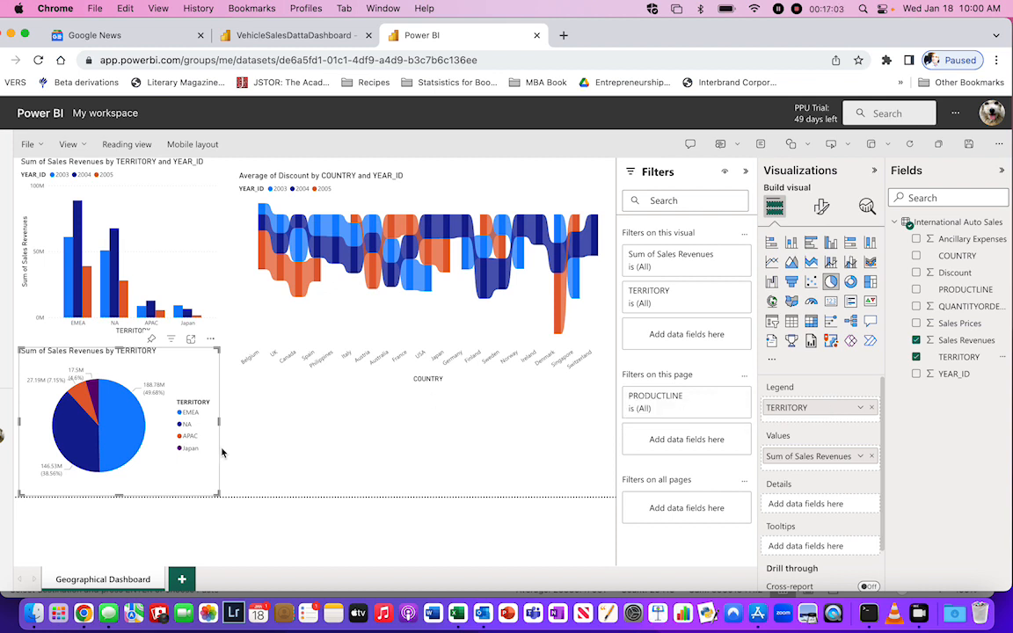
Aggregate Sales Revenues as Average in both the pie chart and the column chart, and deselect the visuals.
mouse_move(121, 436)
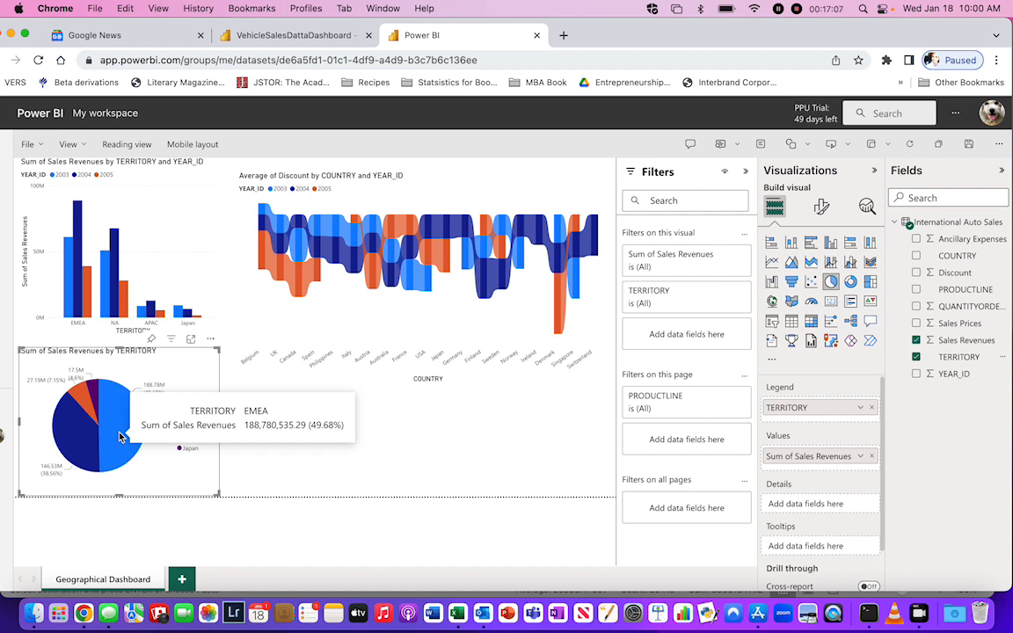
click(860, 456)
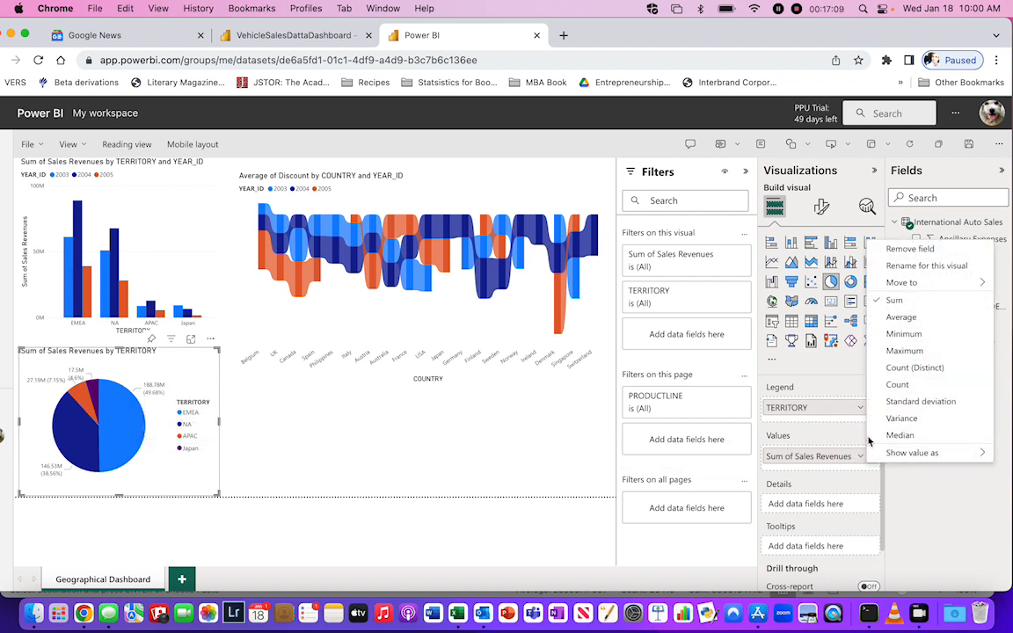
click(910, 318)
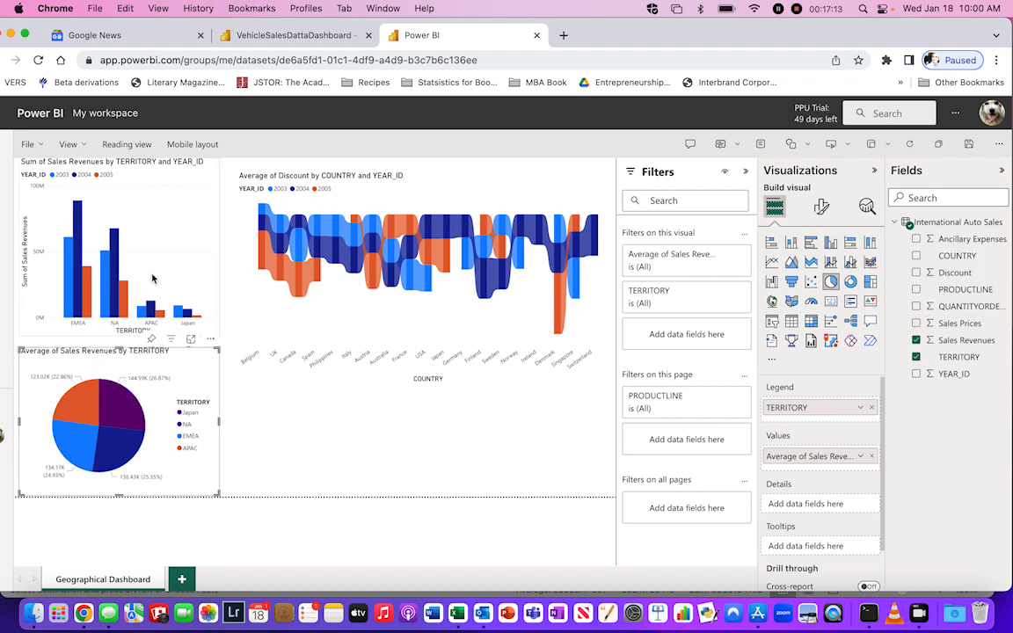
click(149, 294)
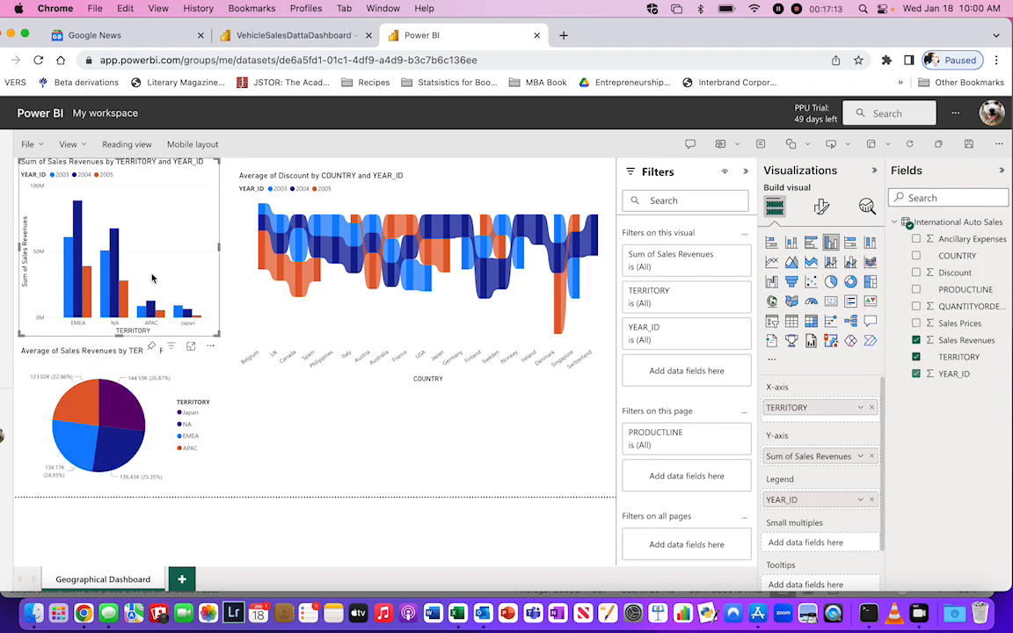
click(857, 457)
click(903, 317)
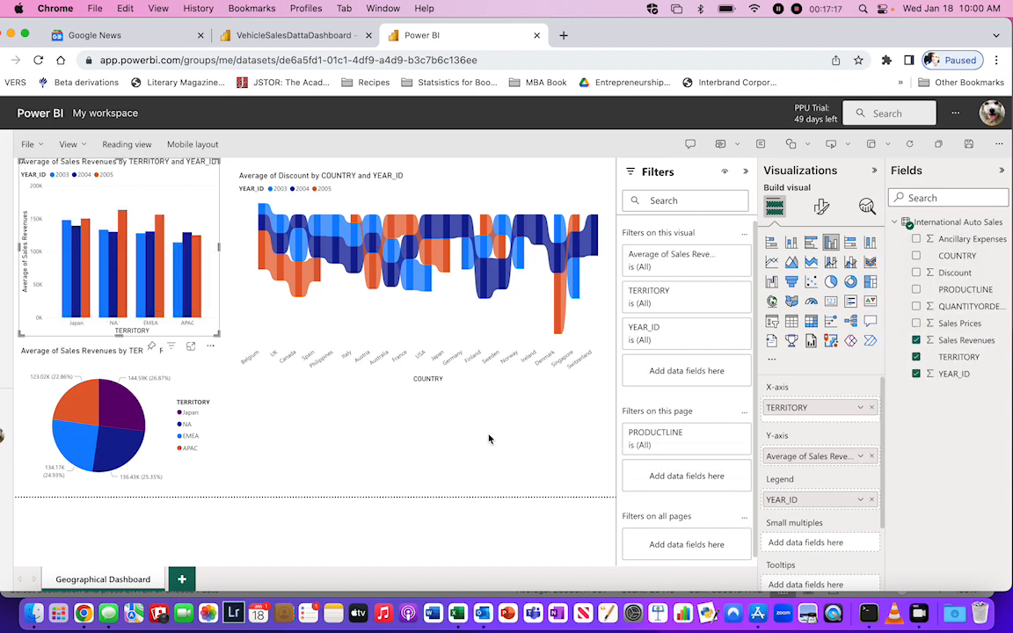
click(463, 463)
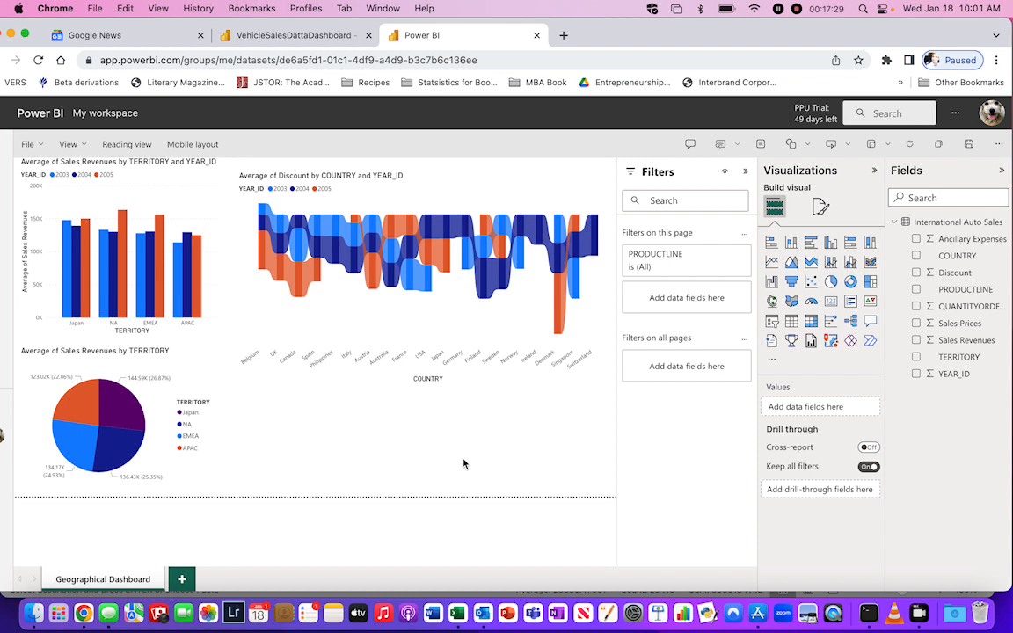
Examine the axis fields of the small-multiples area chart in VehicleSalesDattaDashboard, and return to the Geographical Dashboard.
click(290, 35)
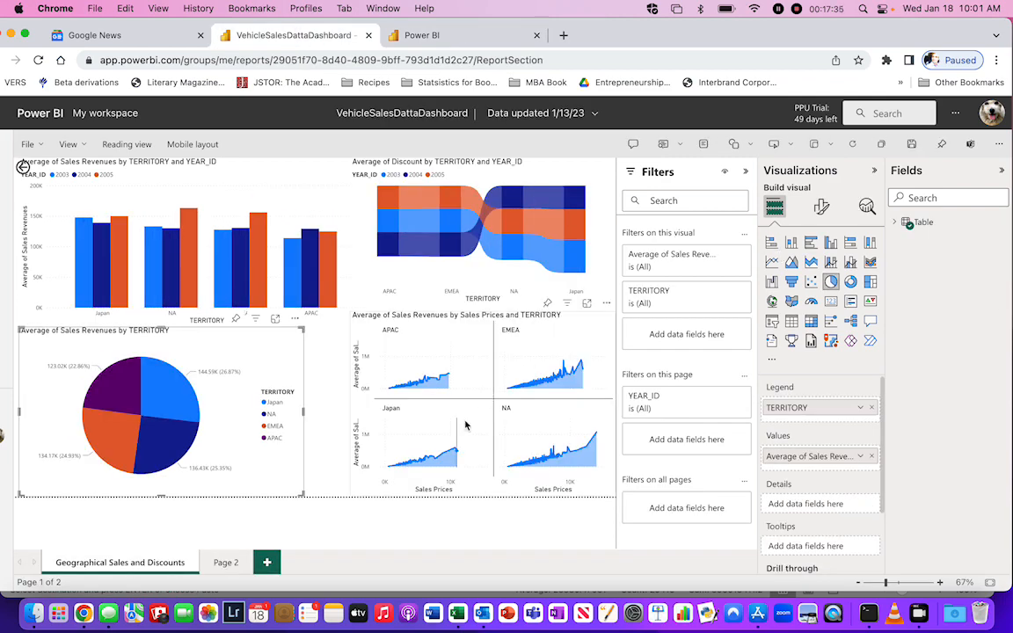
click(415, 380)
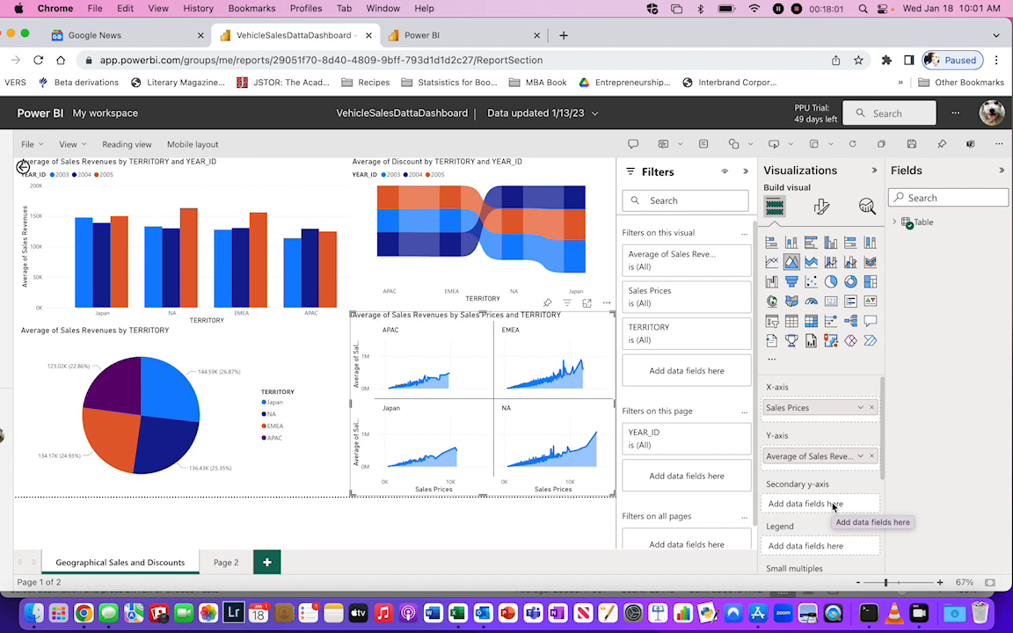
click(471, 37)
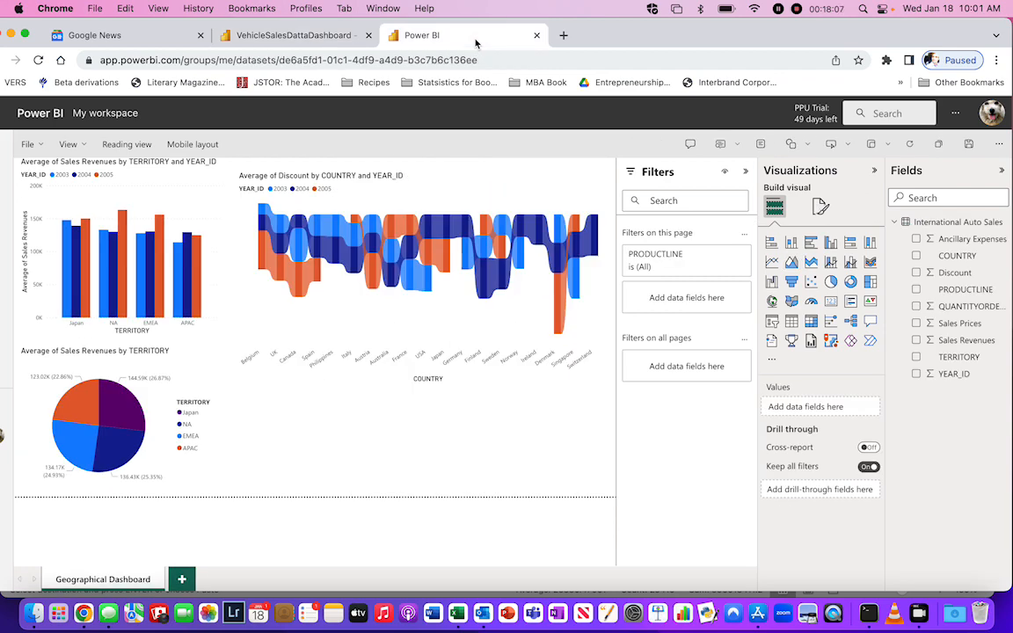
Shorten the ribbon chart from its lower edge to free space for another visual beneath it, and deselect it.
click(435, 383)
drag(434, 385, 423, 352)
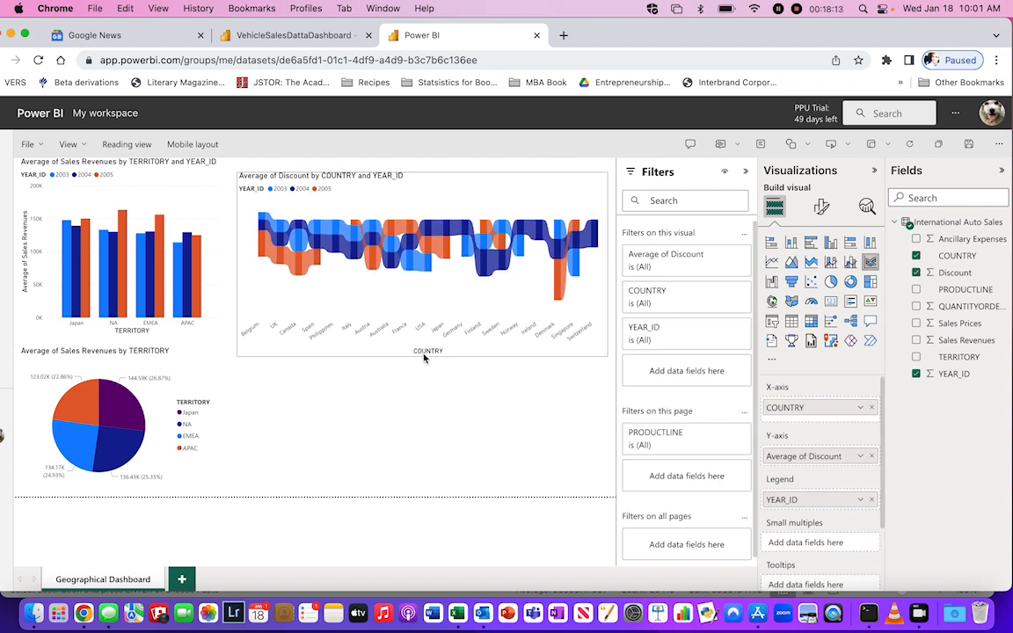
click(439, 402)
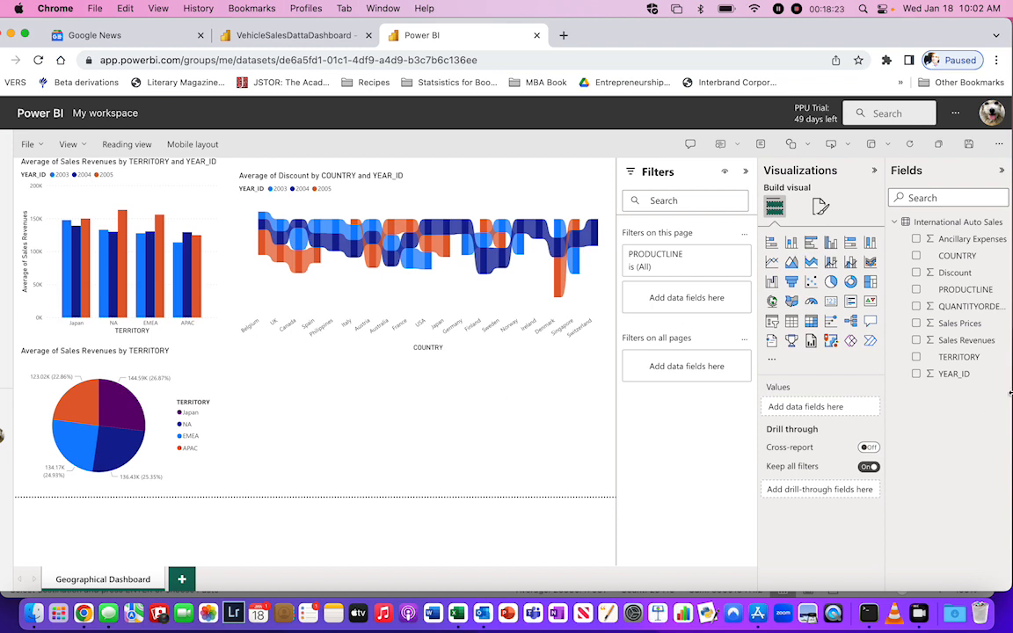
Insert a chart below the ribbon chart with Sales Revenues on the Y-axis and Sales Prices on the X-axis.
click(917, 341)
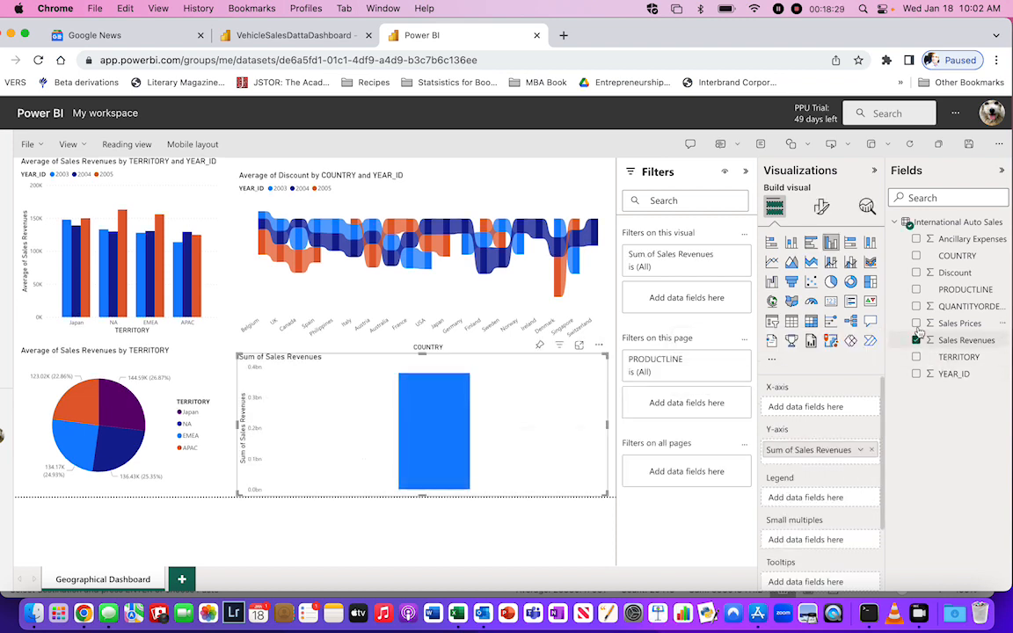
click(917, 324)
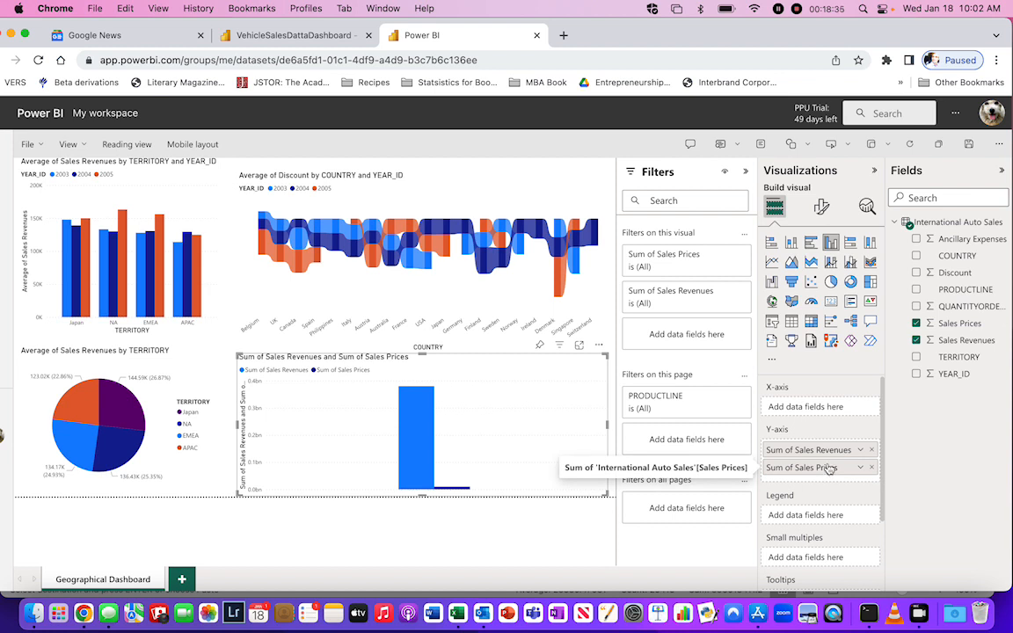
drag(833, 467, 826, 414)
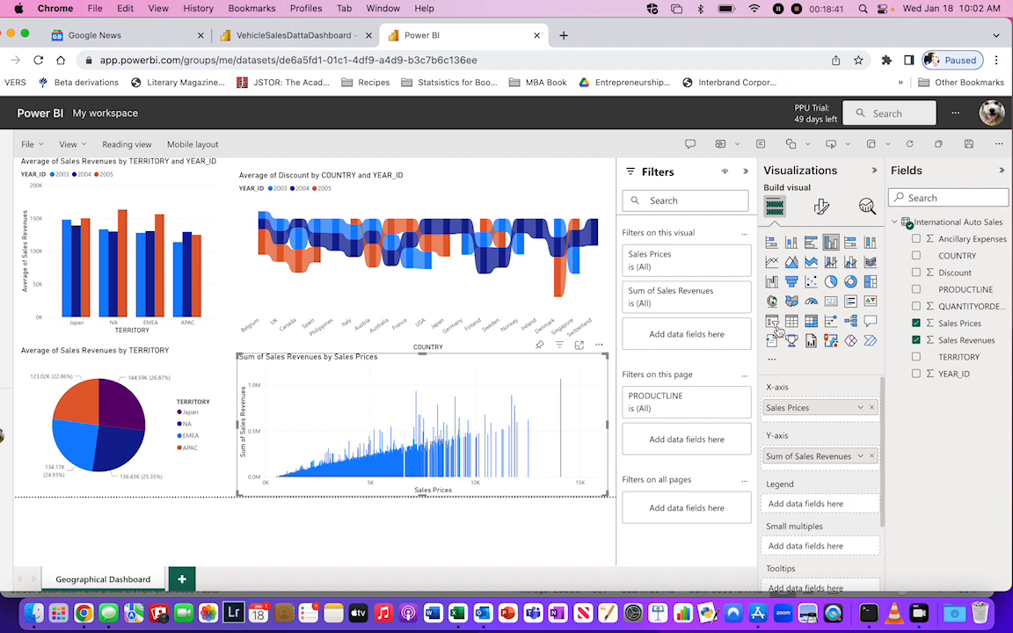
Convert the Sales Revenues by Sales Prices chart to an area chart and aggregate Sales Revenues as Average.
click(812, 266)
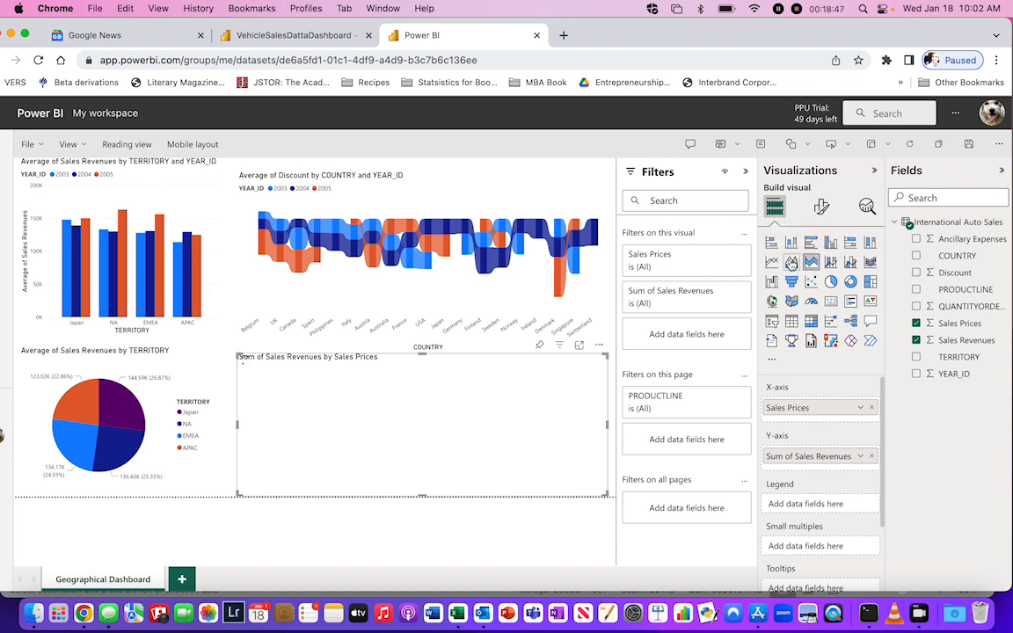
click(792, 262)
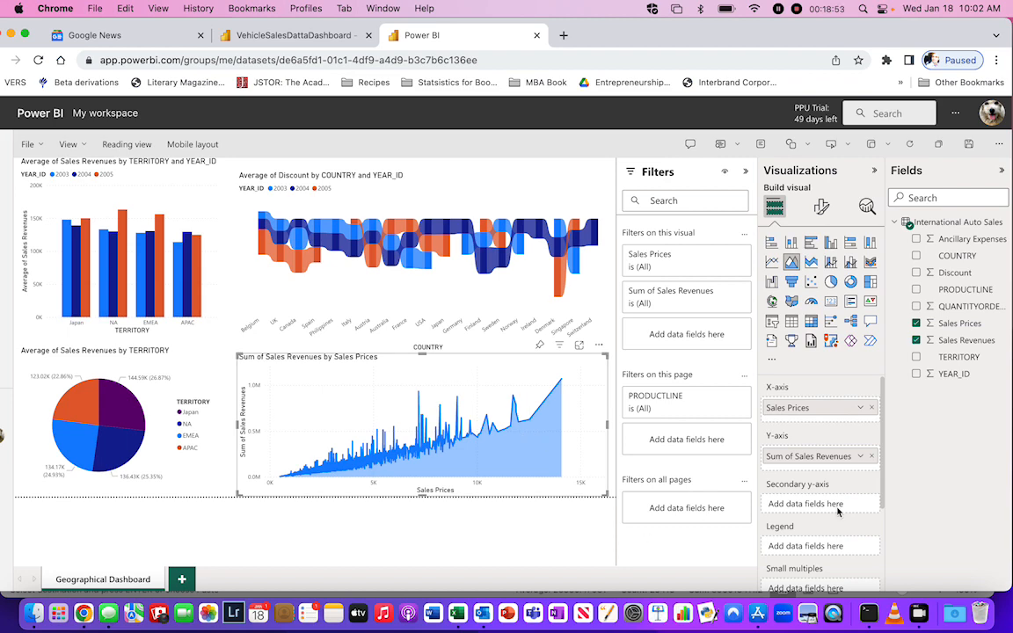
click(861, 457)
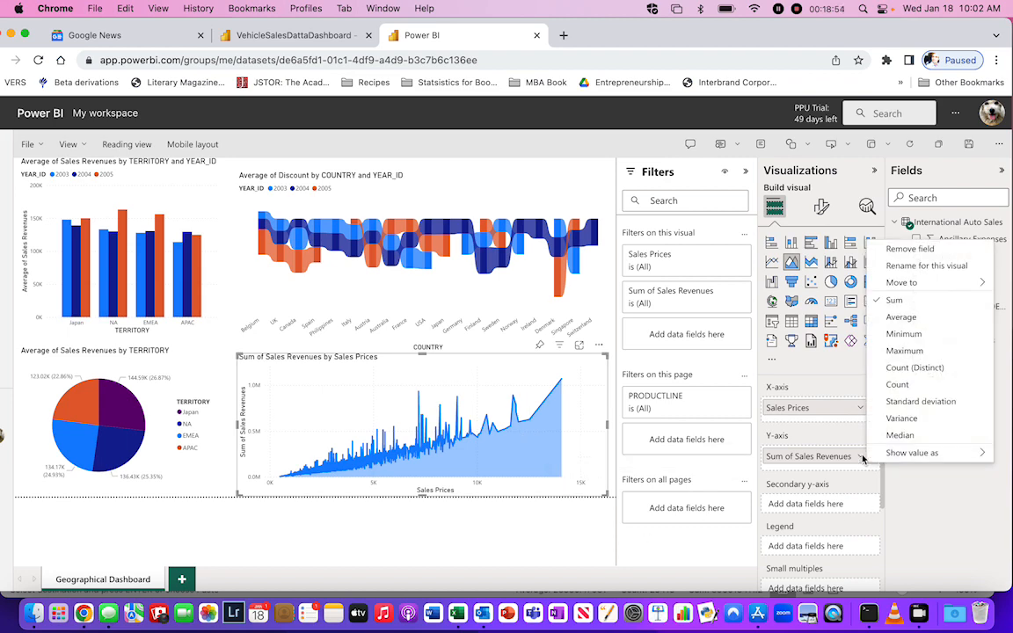
click(901, 318)
click(861, 410)
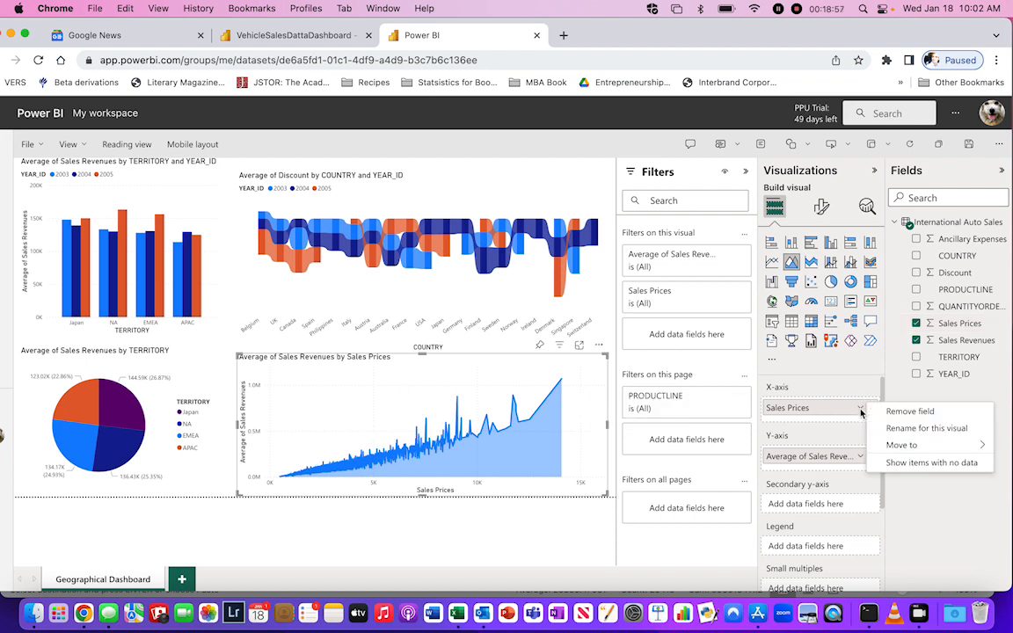
click(857, 410)
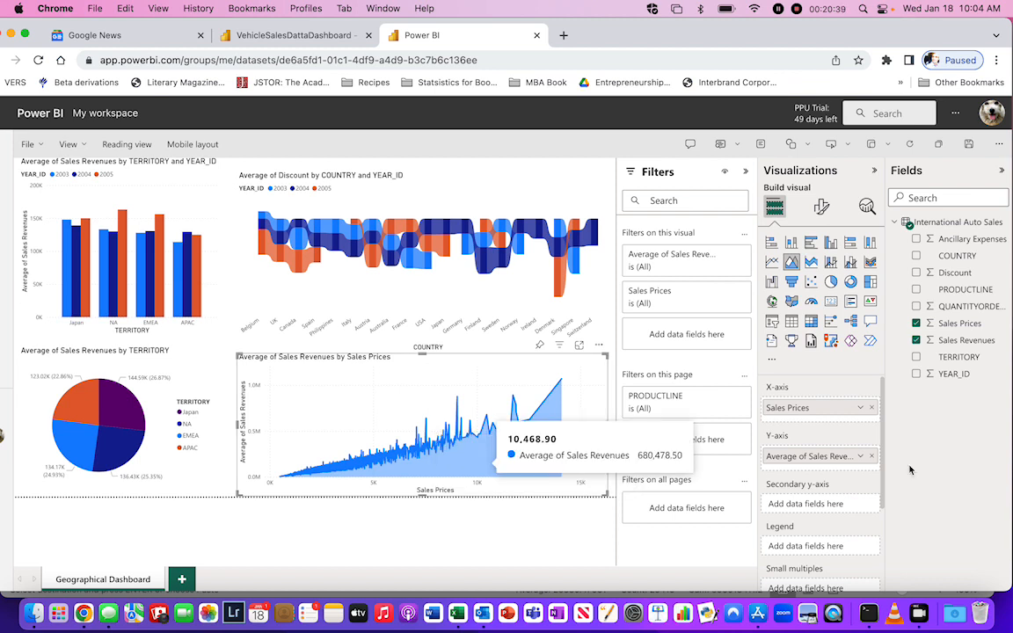
Split the area chart into small multiples by TERRITORY and deselect the visual.
scroll(839, 534, down, 5)
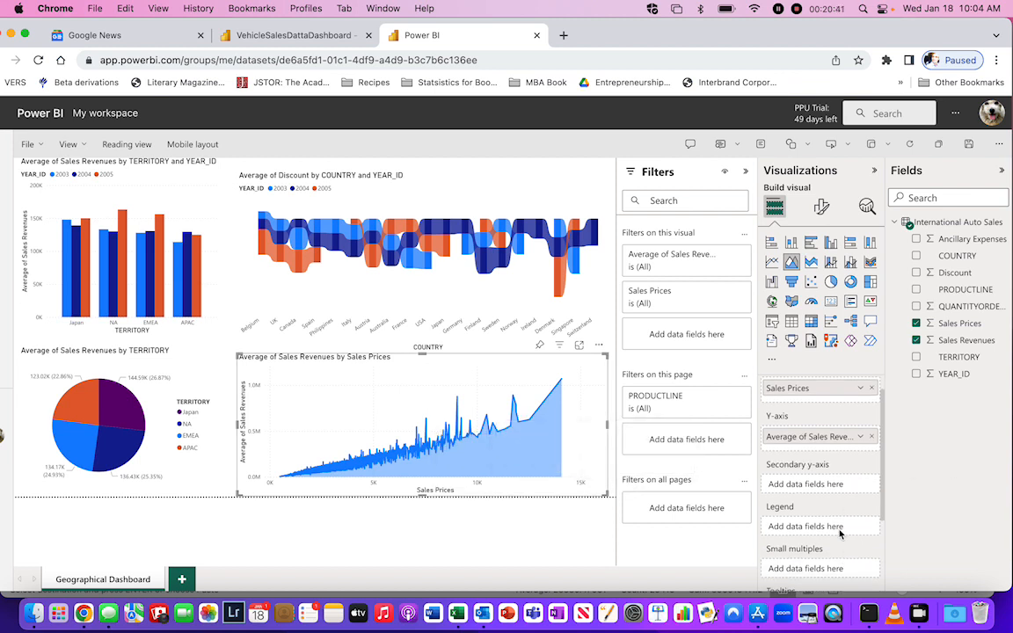
scroll(839, 534, down, 2)
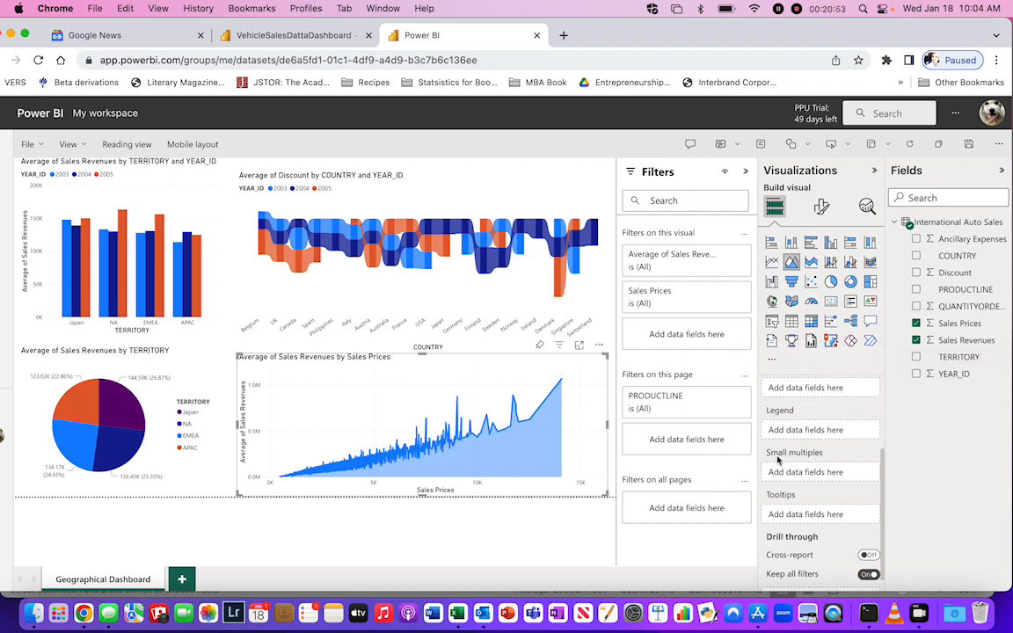
mouse_move(780, 460)
drag(951, 357, 835, 474)
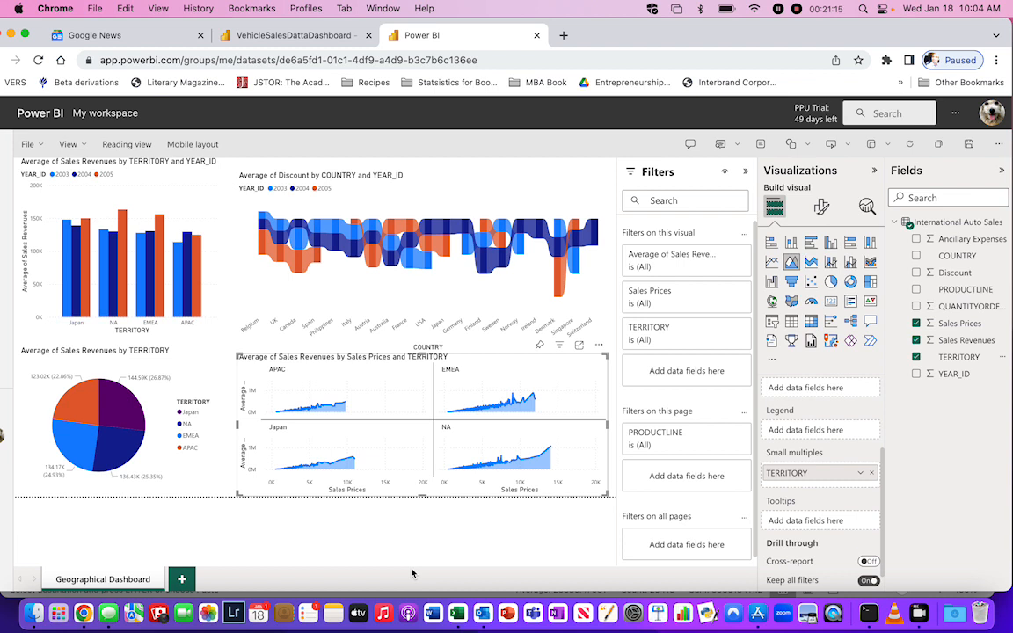
click(392, 514)
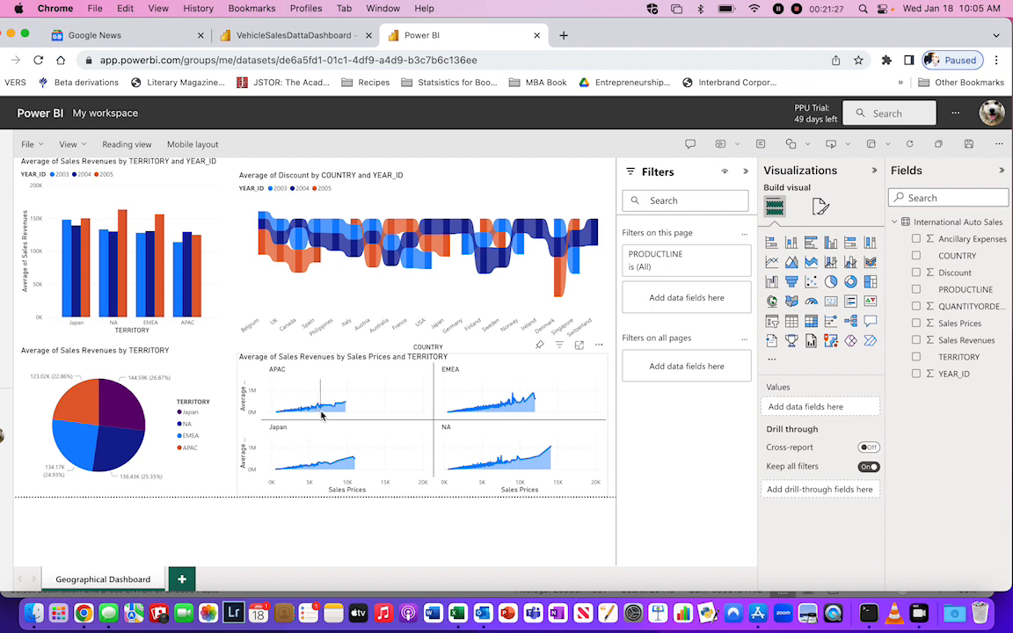
mouse_move(322, 415)
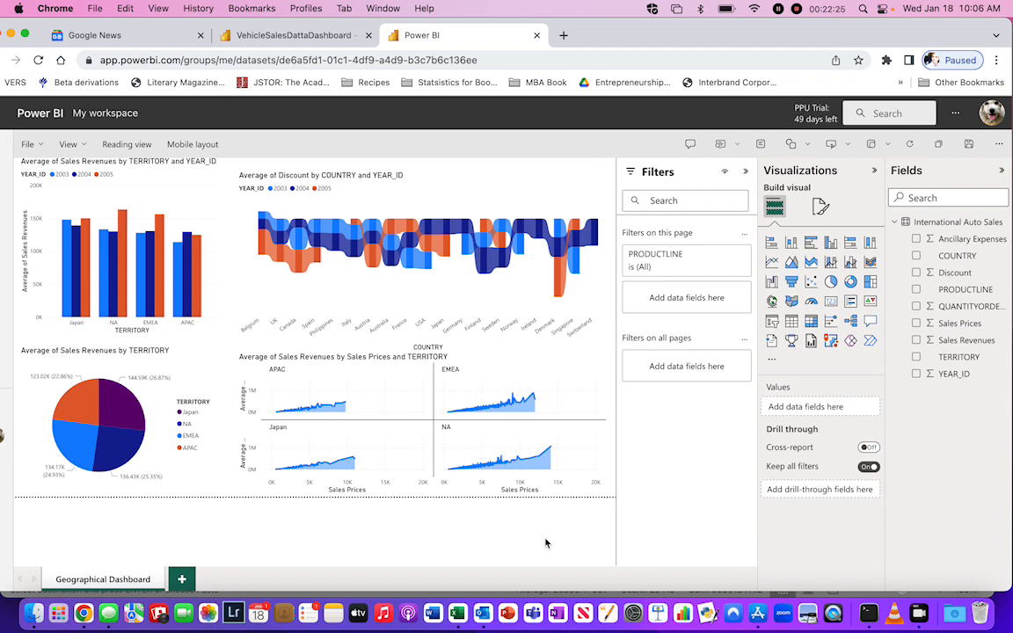
Switch to reading view, saving the report as International Auto Sales in My workspace, and dismiss the save notification.
click(131, 145)
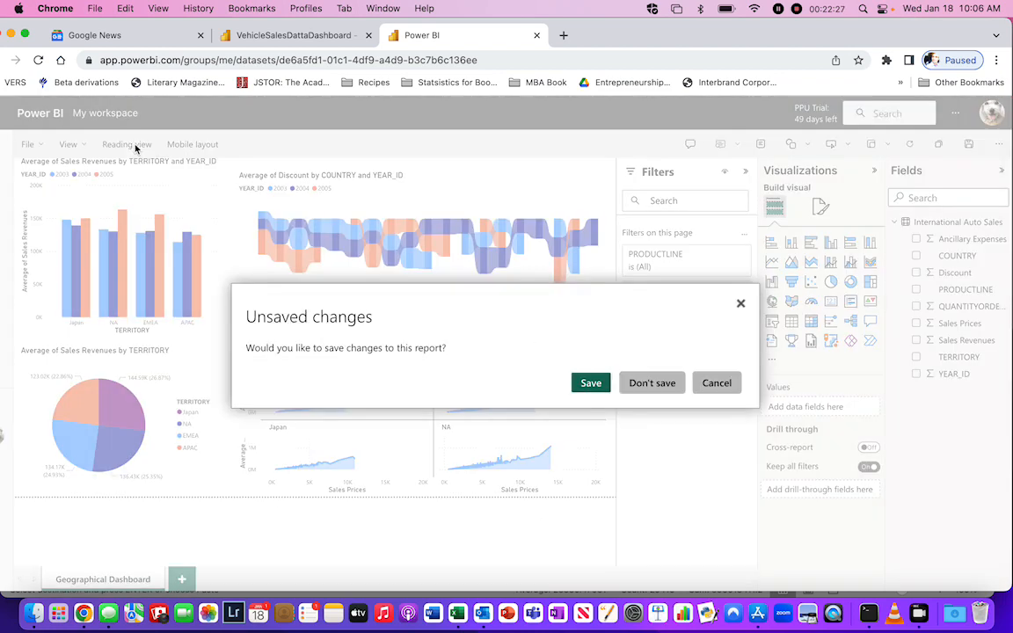
click(598, 389)
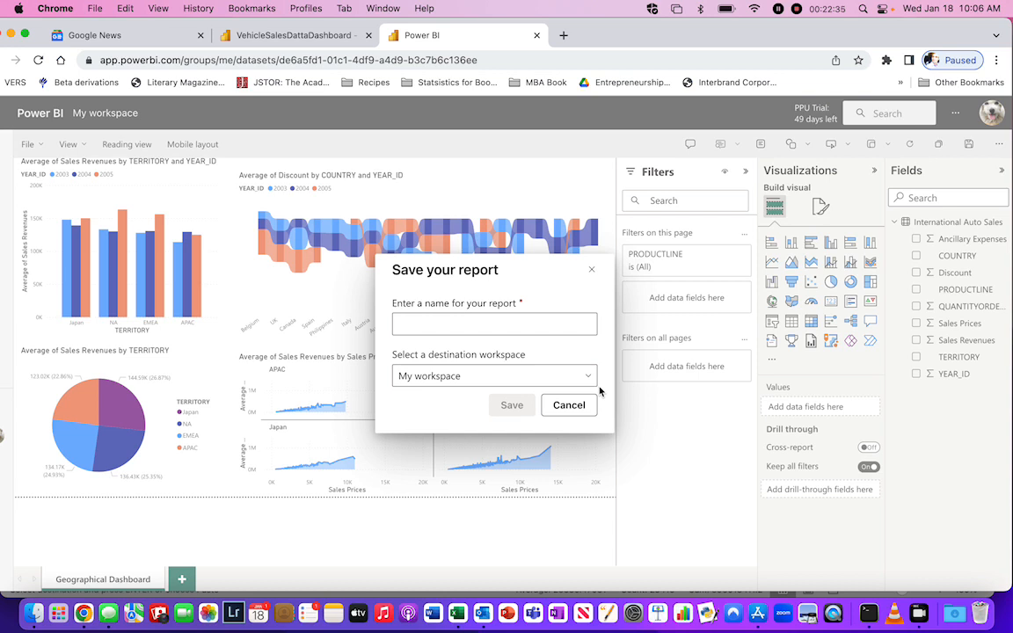
text(International)
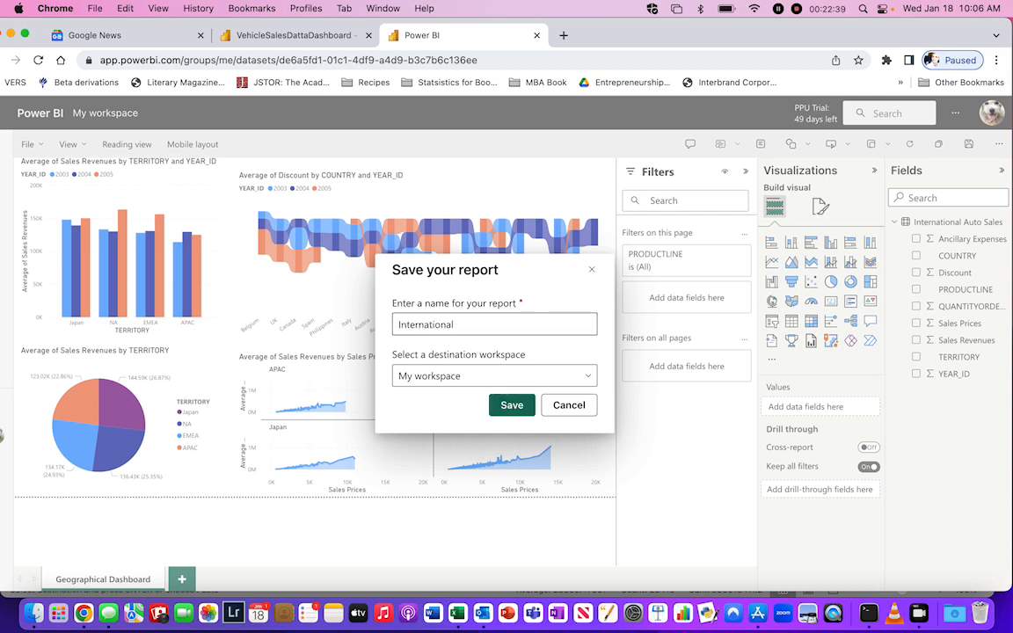
text( Auto Sales)
click(512, 407)
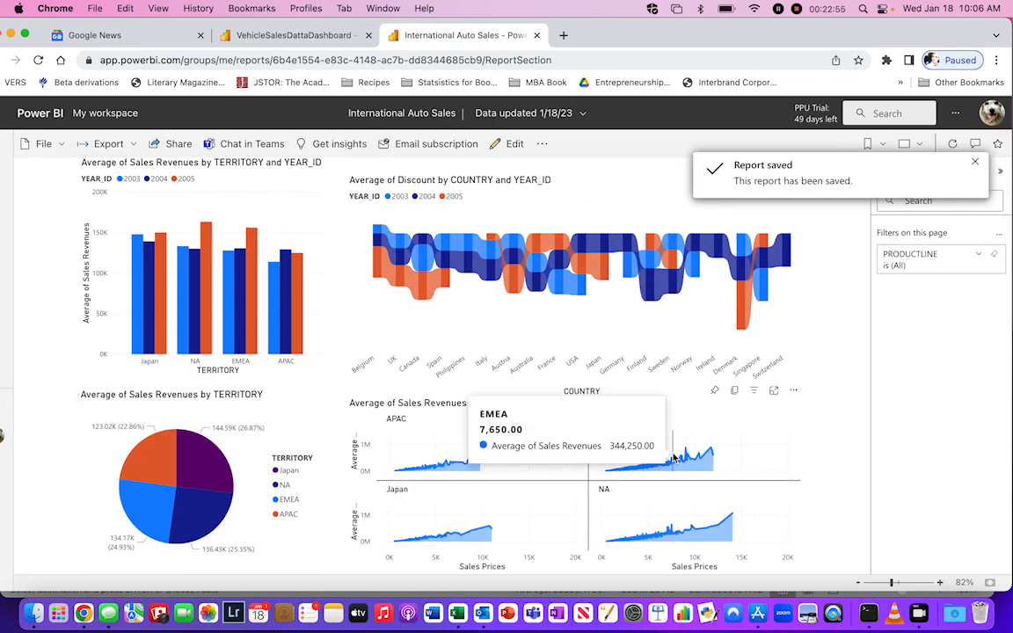
click(979, 165)
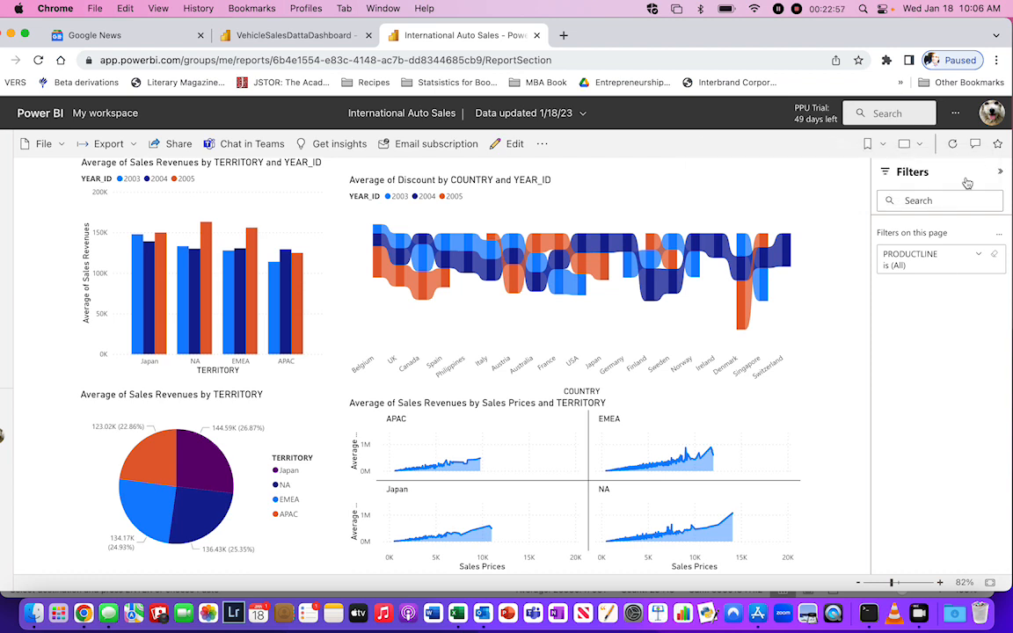
Compare the dashboard filtered by PRODUCTLINE for Classic Cars, Motorcycles, Planes and Ships one at a time, clearing each selection.
click(979, 257)
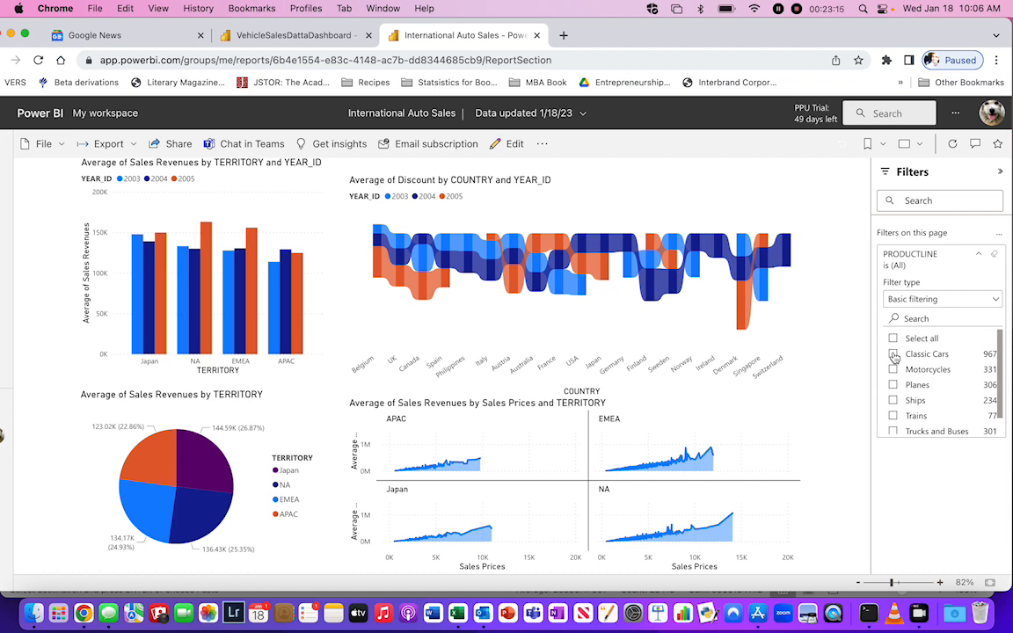
click(893, 354)
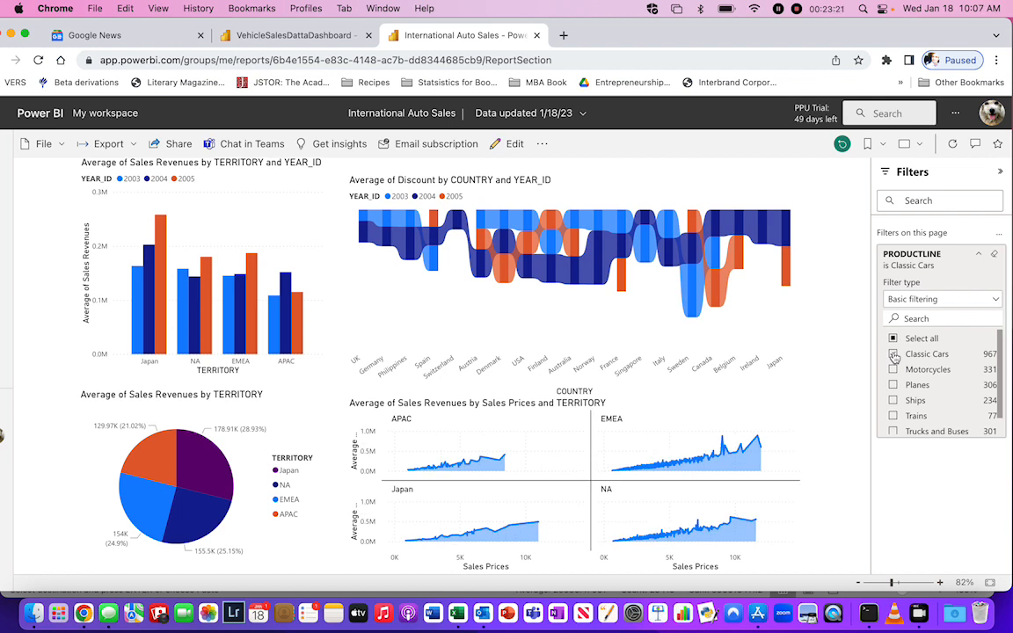
click(893, 354)
click(893, 370)
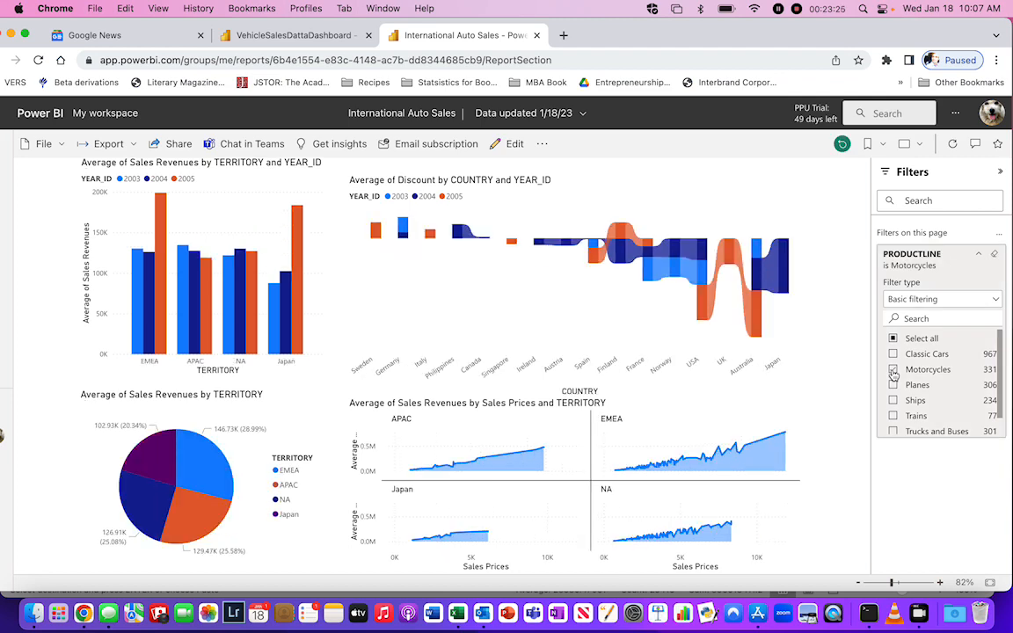
click(893, 370)
click(893, 385)
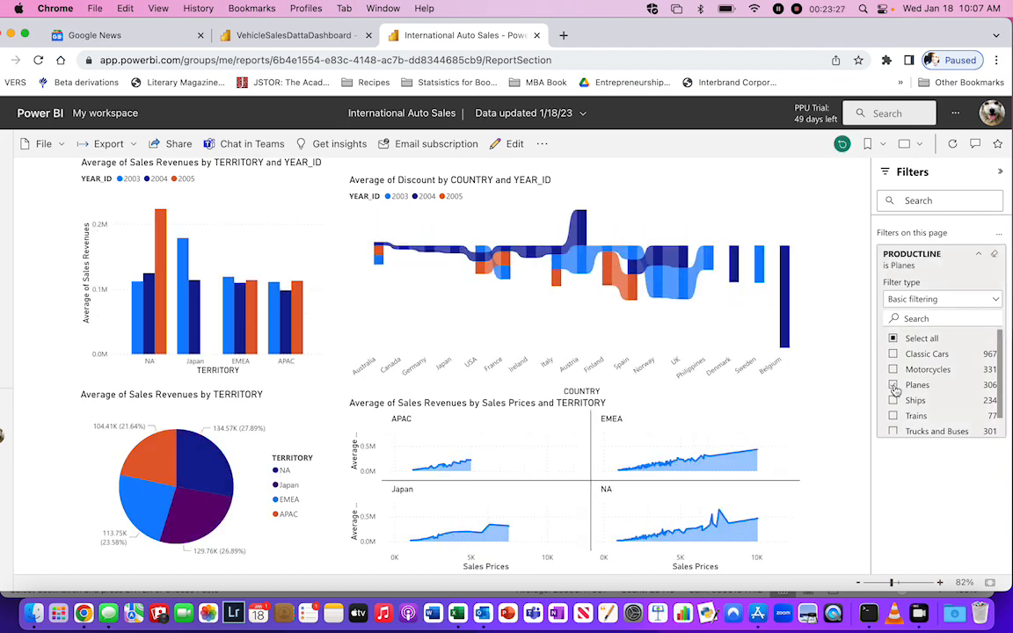
click(893, 385)
click(893, 401)
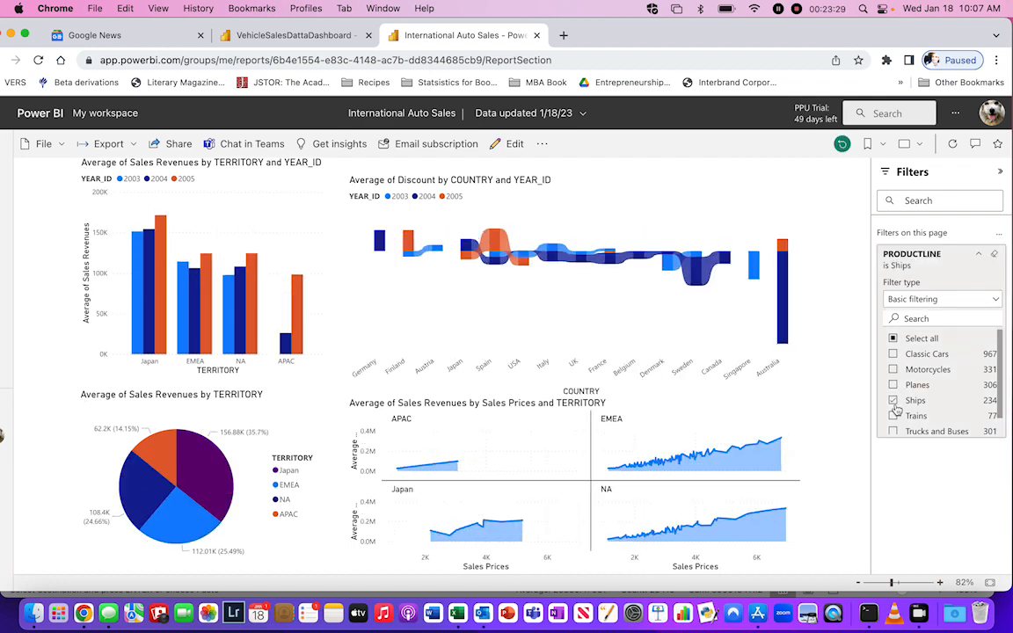
click(894, 405)
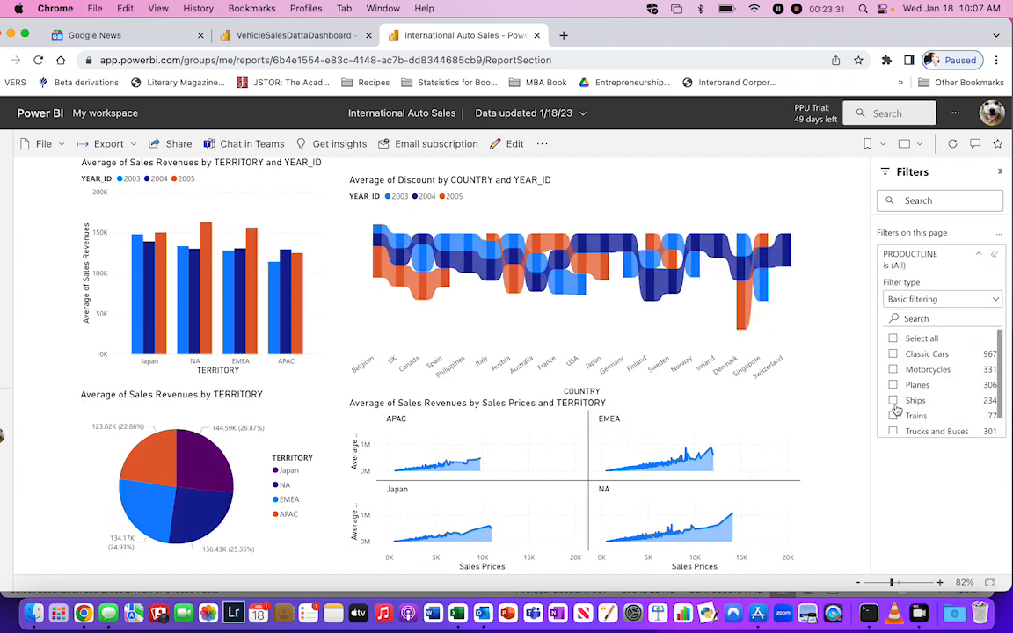
Filter the page to the Vintage Cars product line and inspect the NA and APAC area charts.
scroll(953, 414, down, 1)
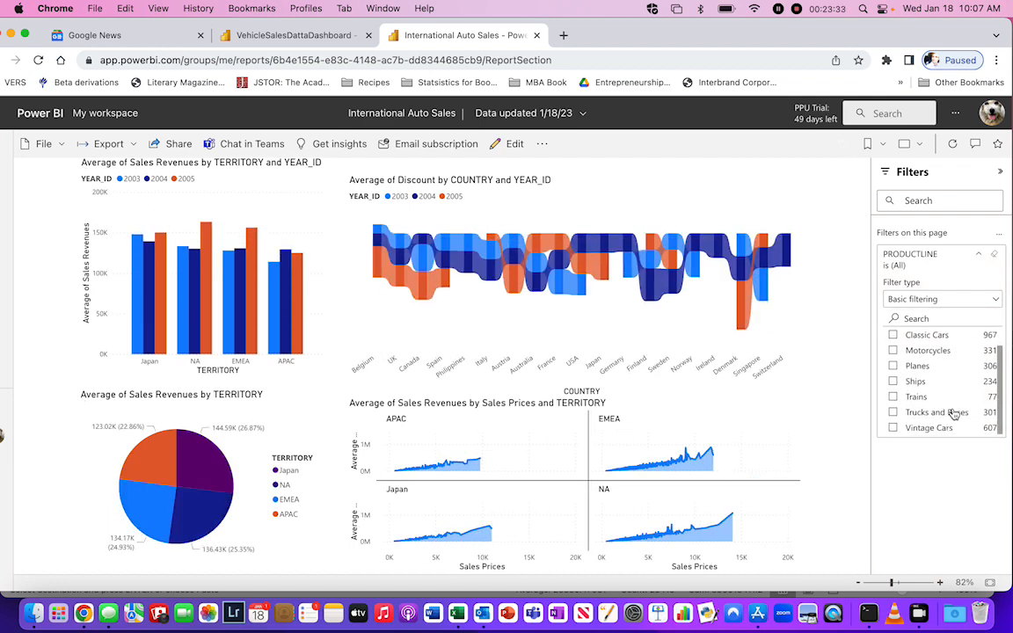
click(893, 428)
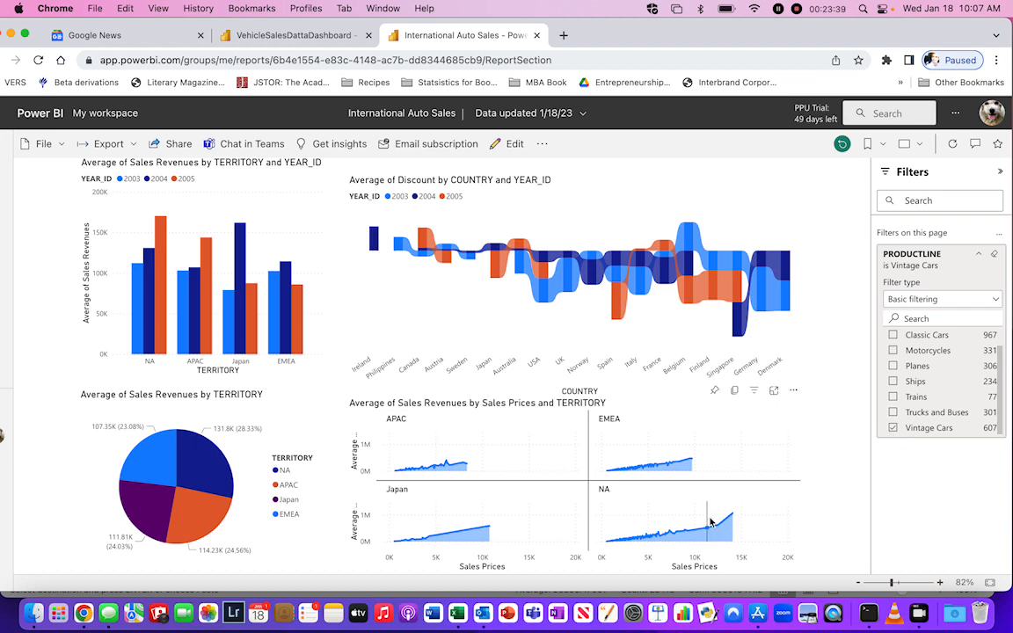
mouse_move(735, 525)
mouse_move(443, 475)
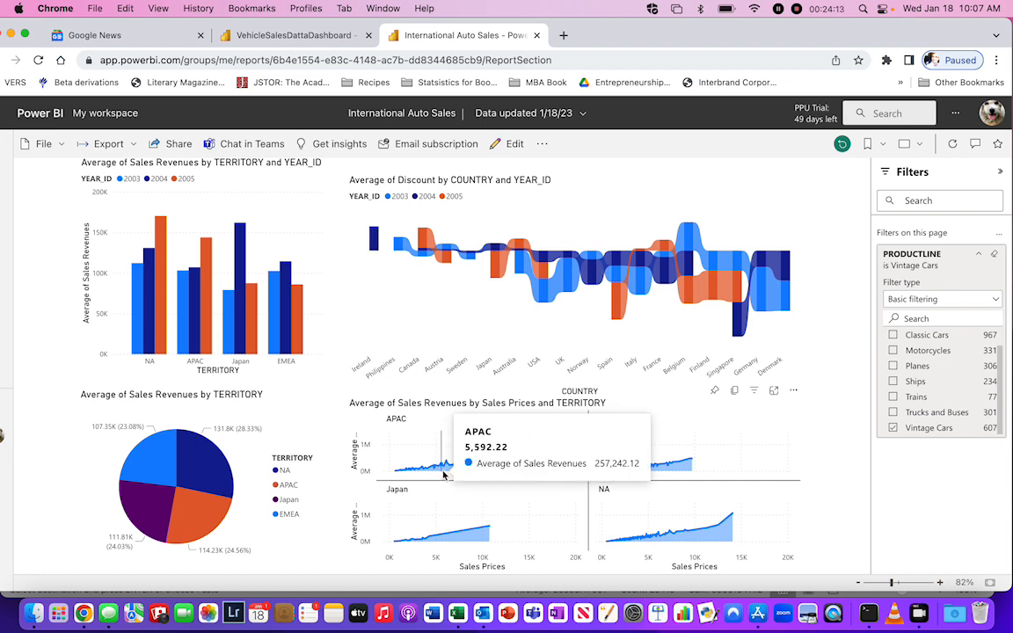